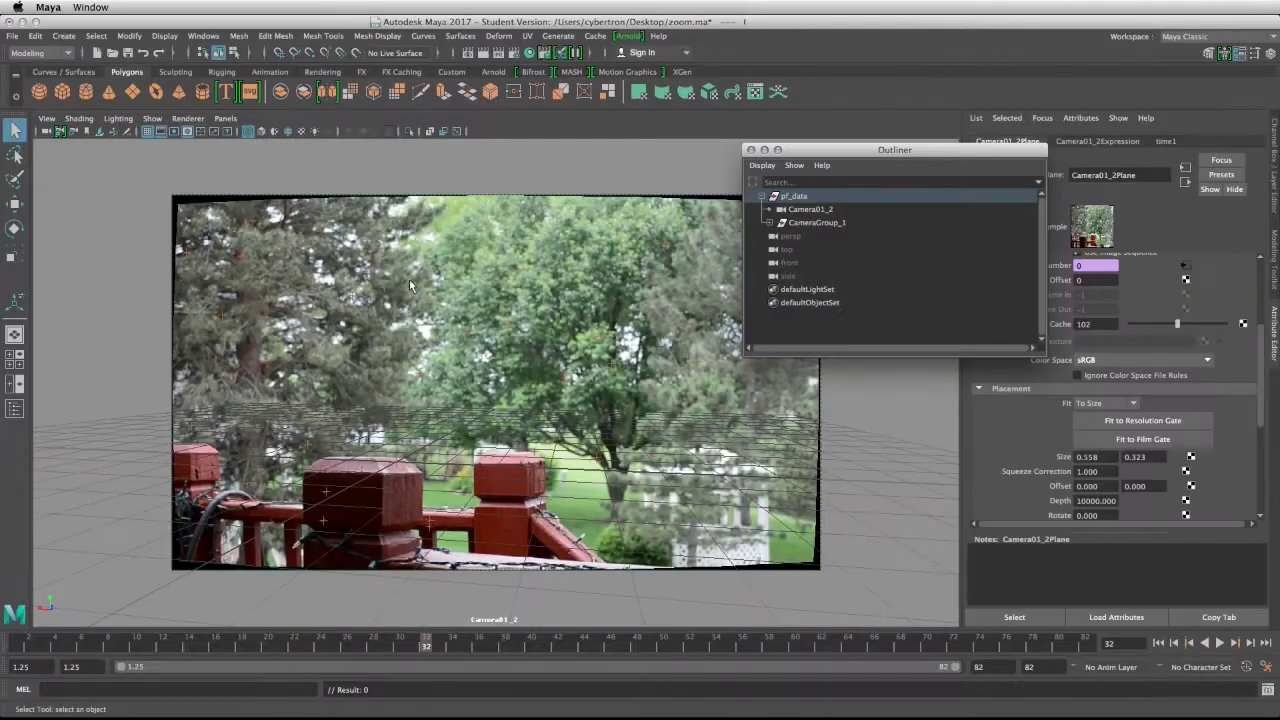
Step: Create a new display layer from the pf_data tracking group
key(space)
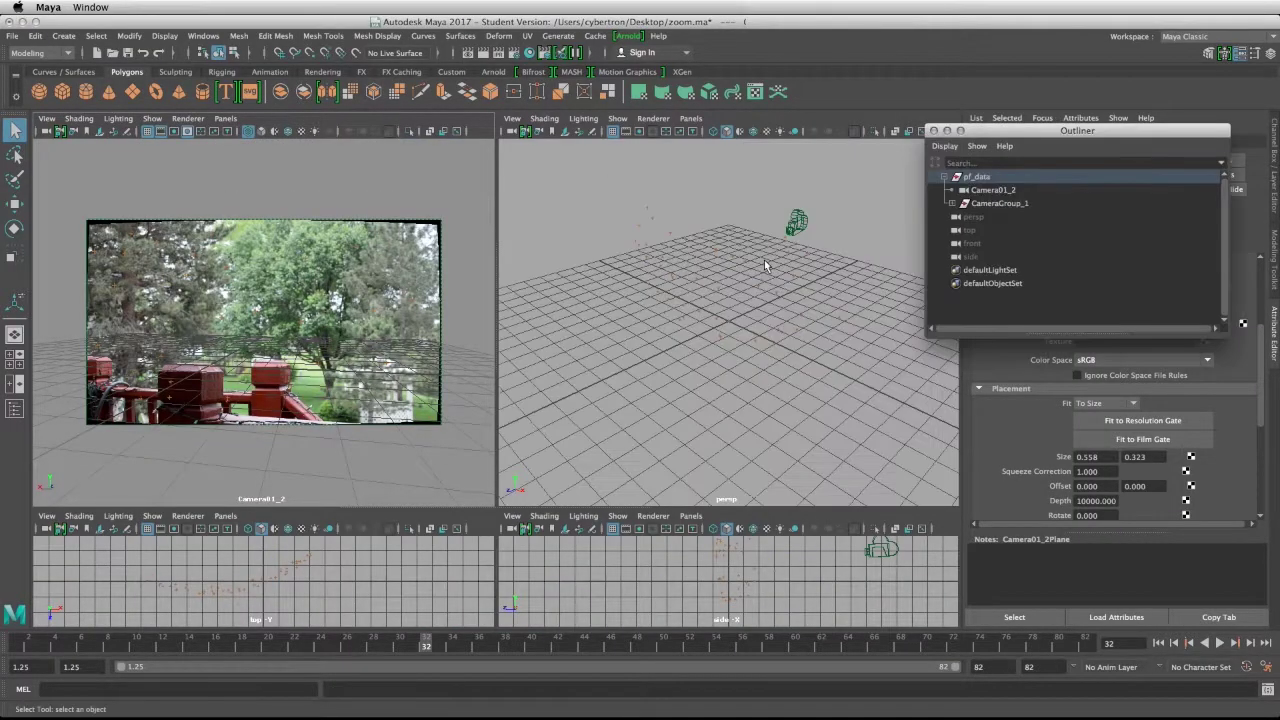
drag(1016, 131, 941, 127)
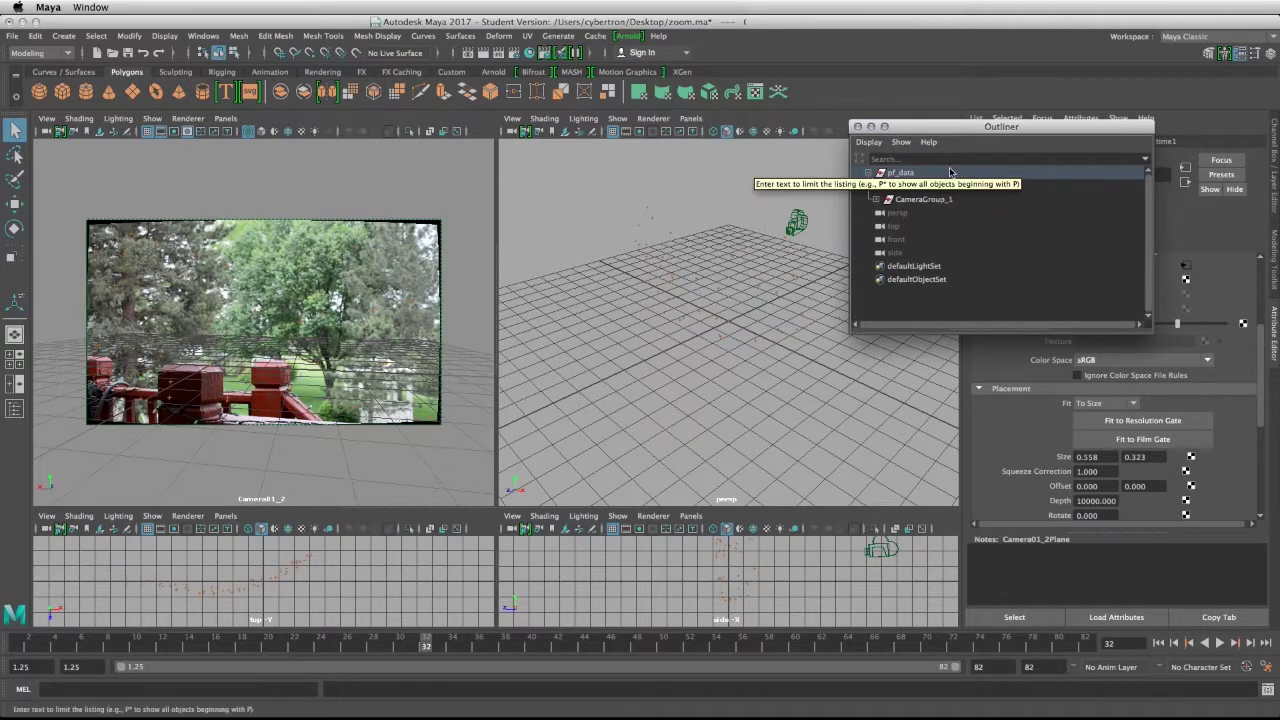
click(950, 172)
click(1274, 182)
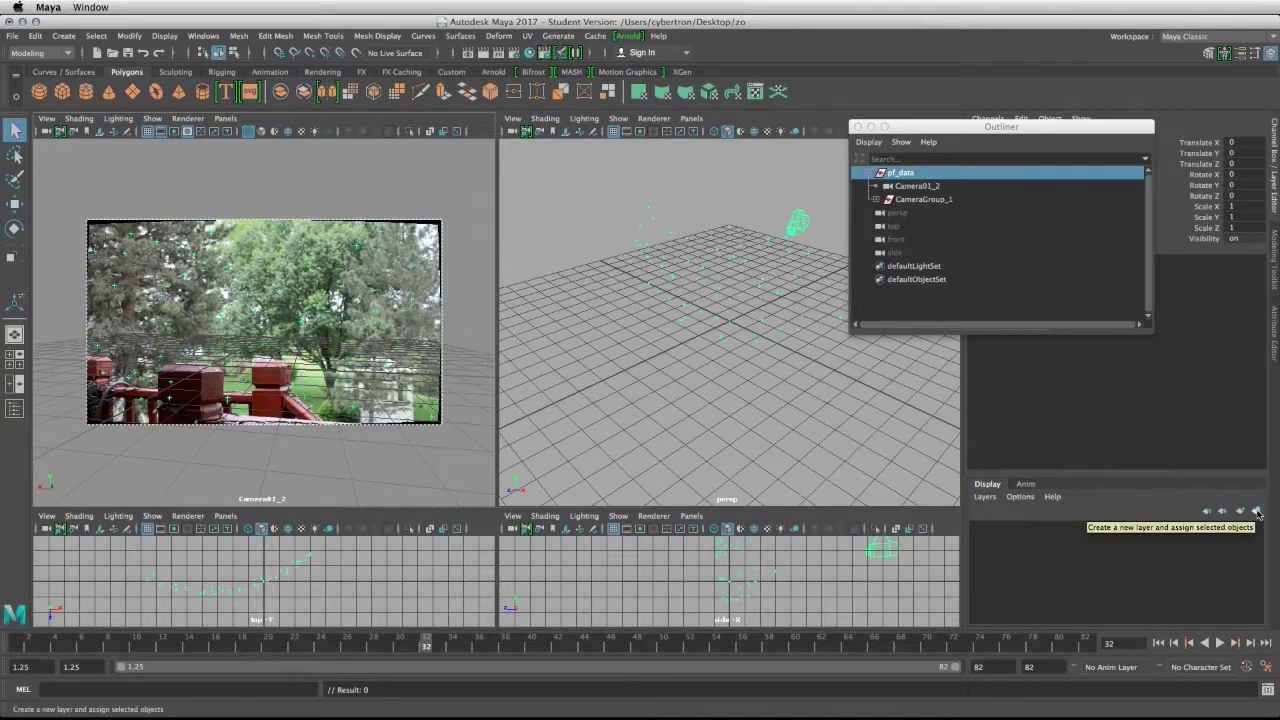
click(1257, 512)
Step: Rename the new layer to renderCam, set its colour to red, and save it
double_click(1052, 529)
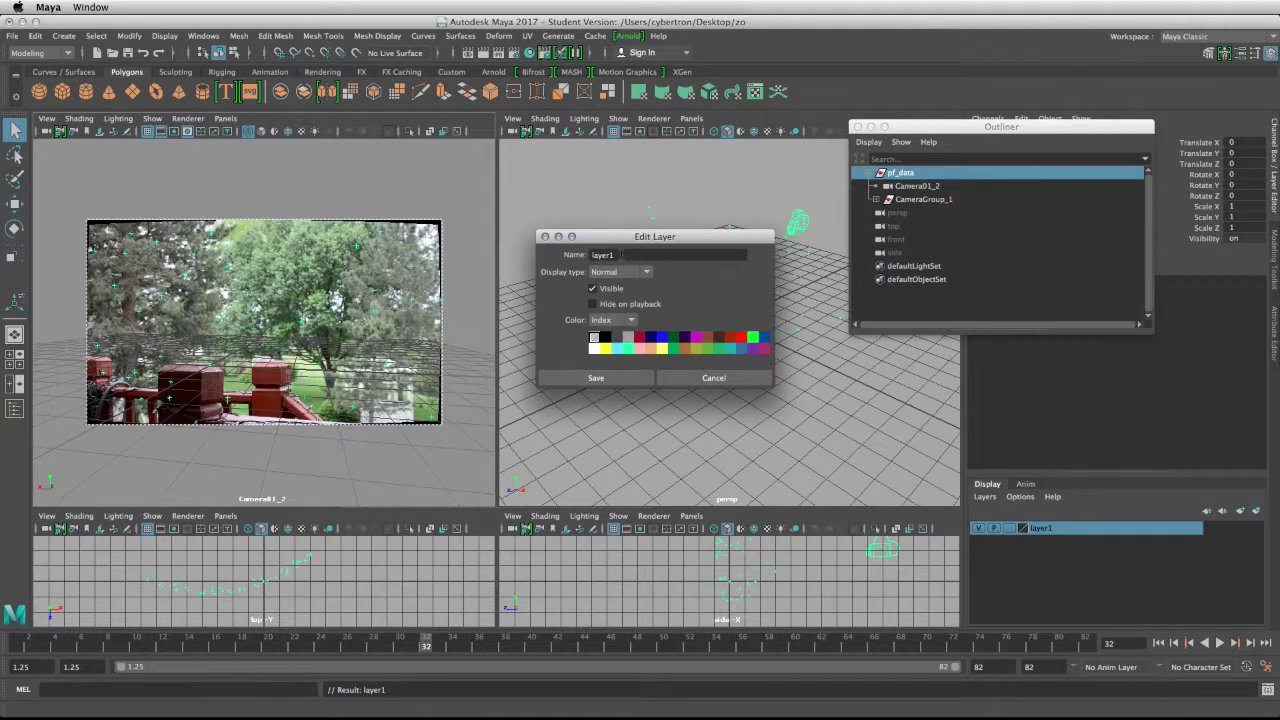
drag(621, 255, 546, 260)
text(renderCam)
click(605, 350)
click(741, 338)
click(595, 378)
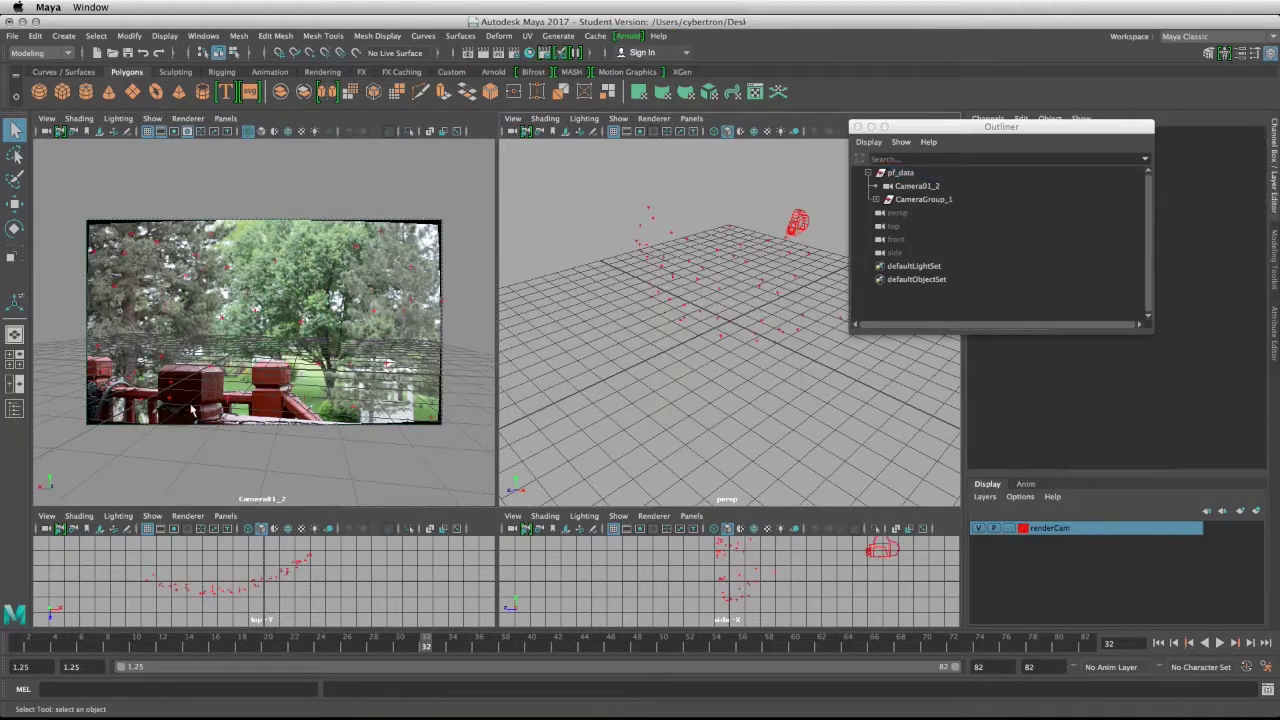
key(space)
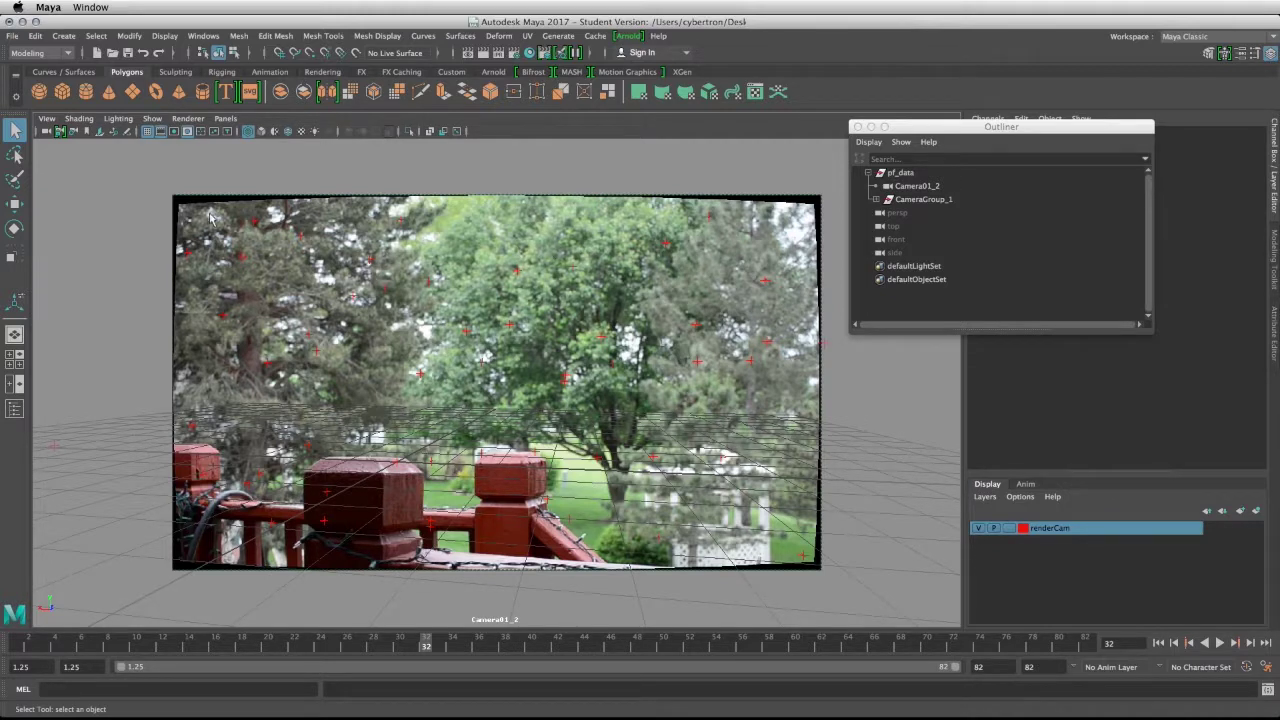
Step: Turn off the camera view grid, play the tracked shot, and select Camera01_2 to show its channels
click(148, 134)
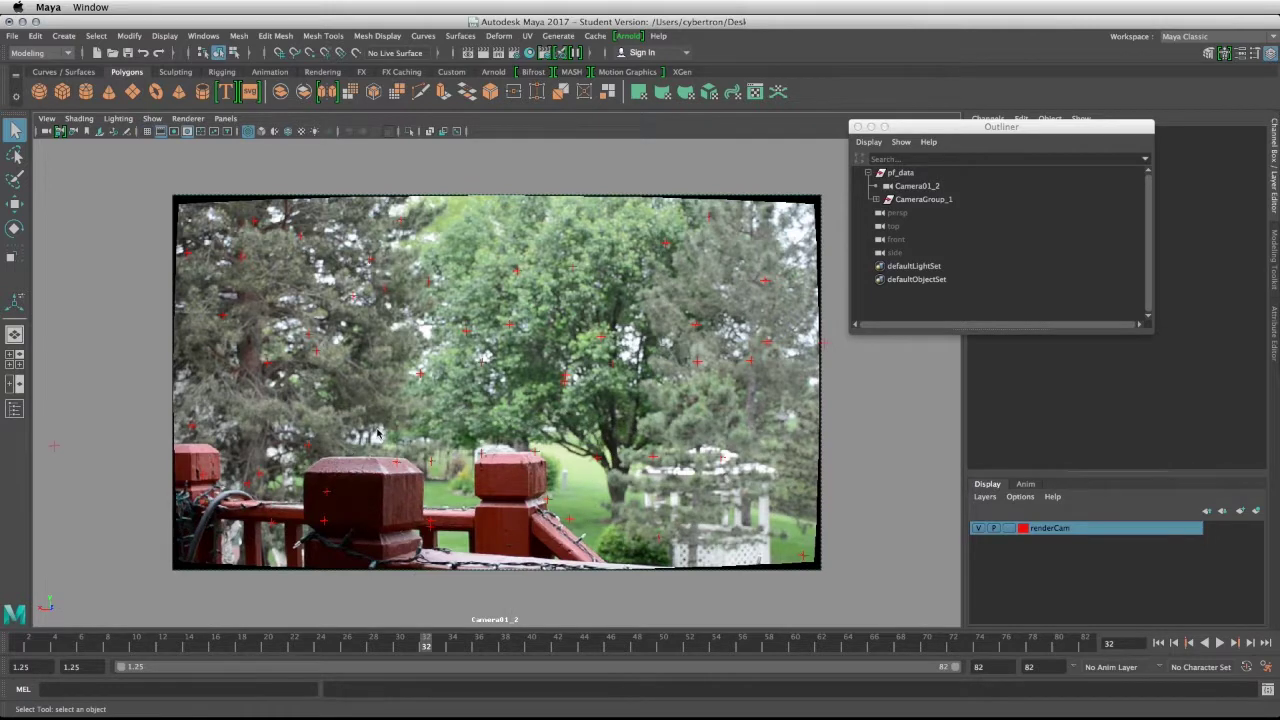
key(alt+v)
key(alt+v)
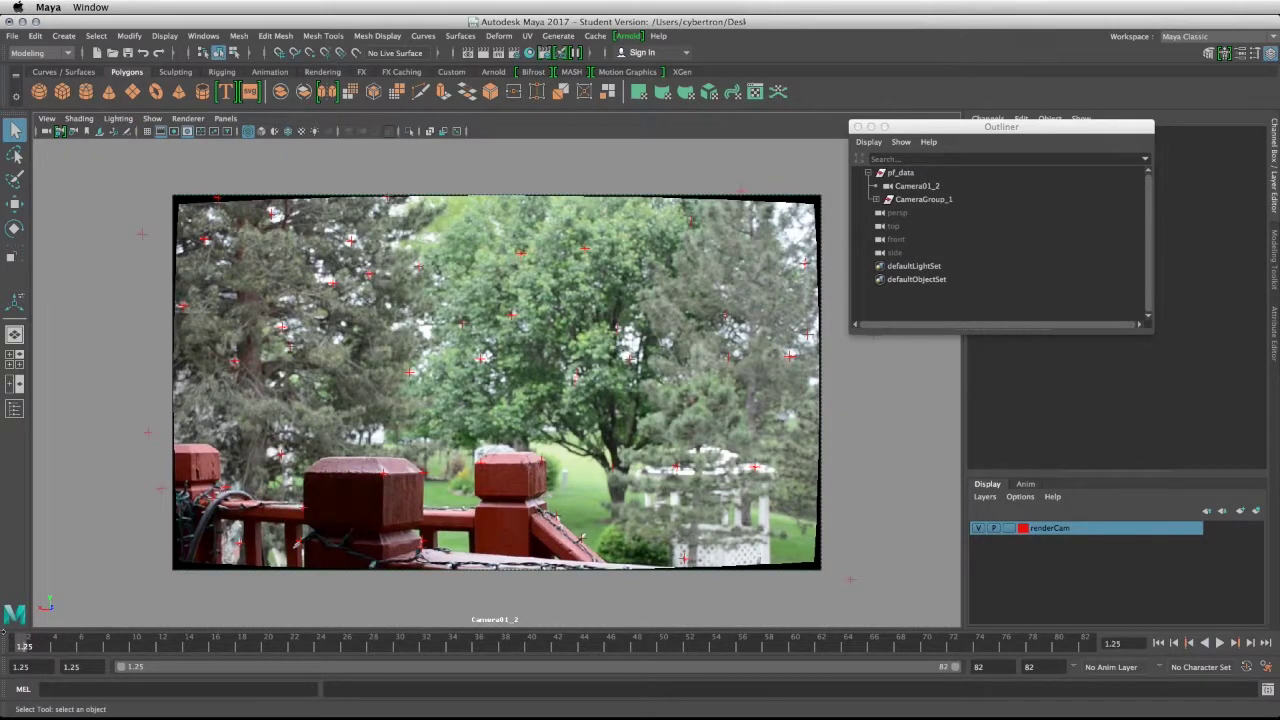
click(918, 187)
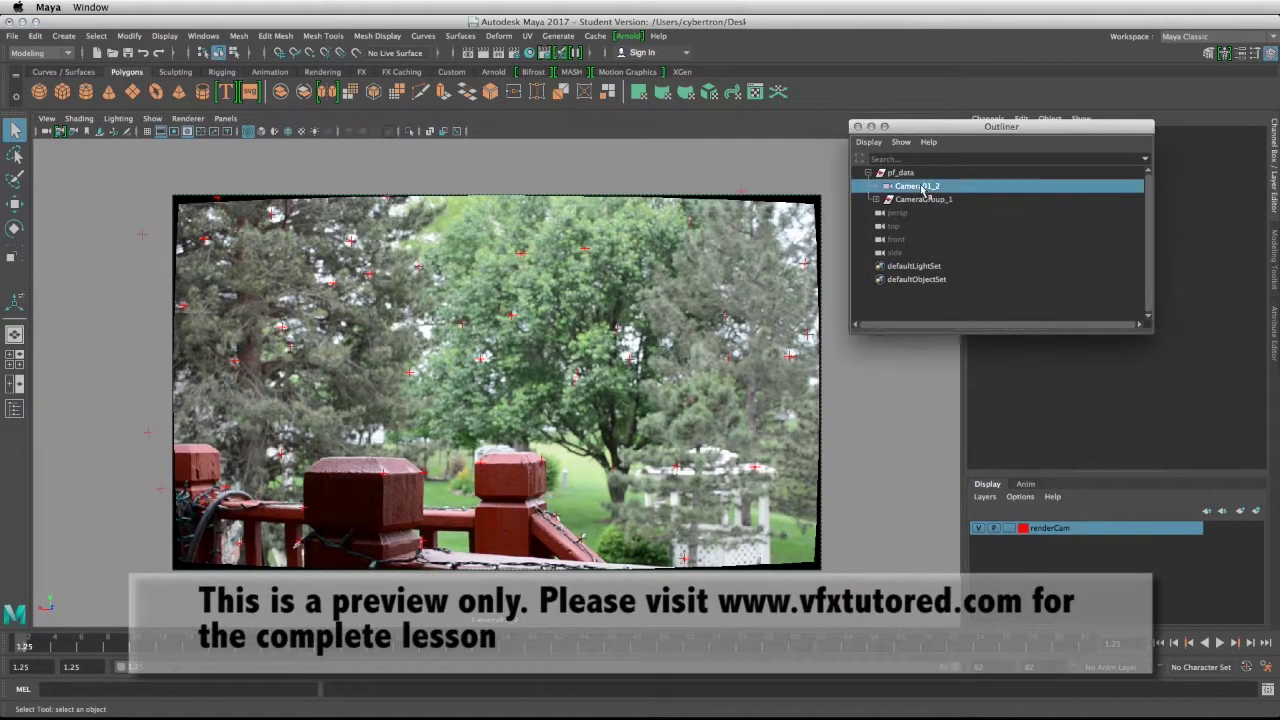
drag(1026, 128, 828, 147)
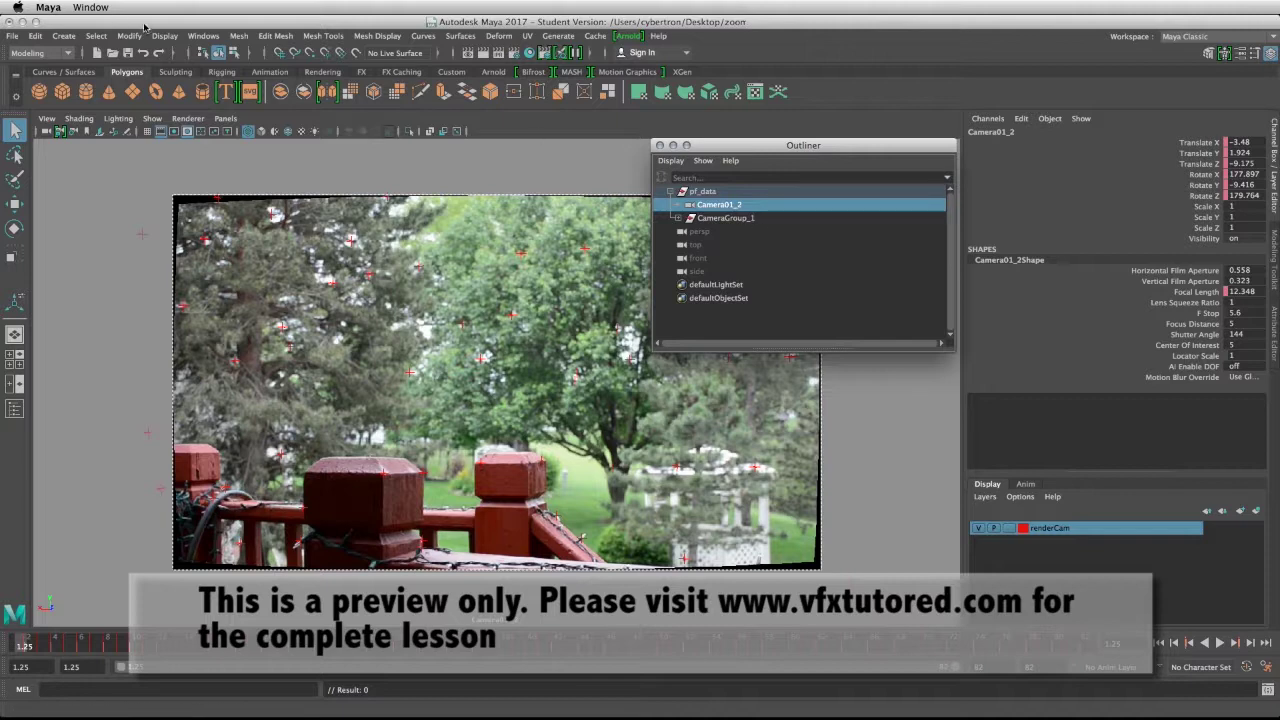
Step: Open the Graph Editor with Camera01_2's curves and extend the playback end to frame 116
click(199, 40)
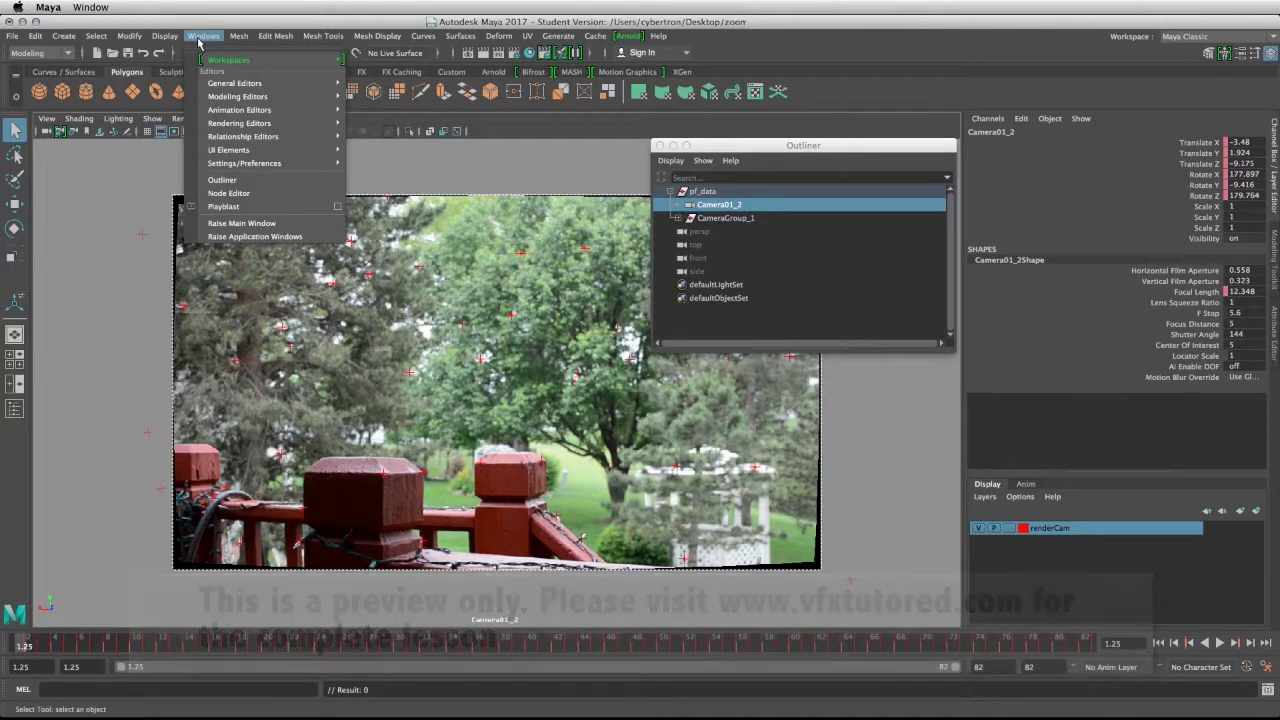
click(925, 584)
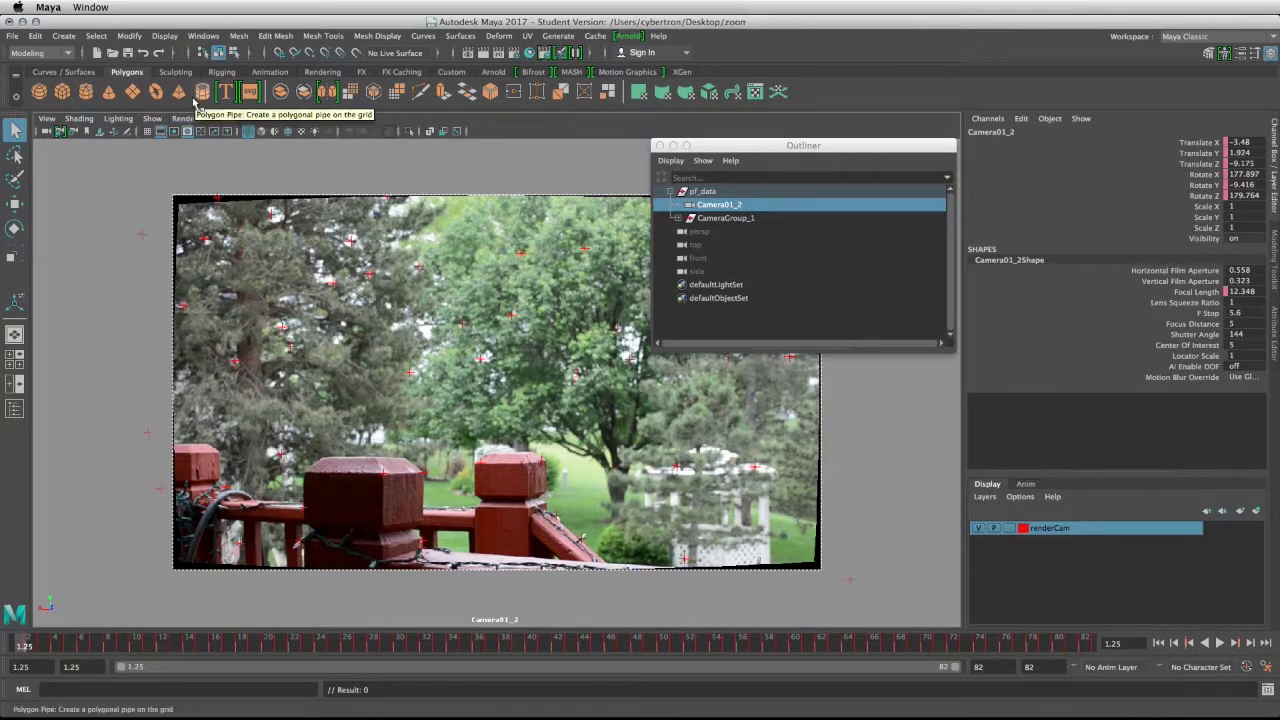
click(200, 38)
mouse_move(240, 110)
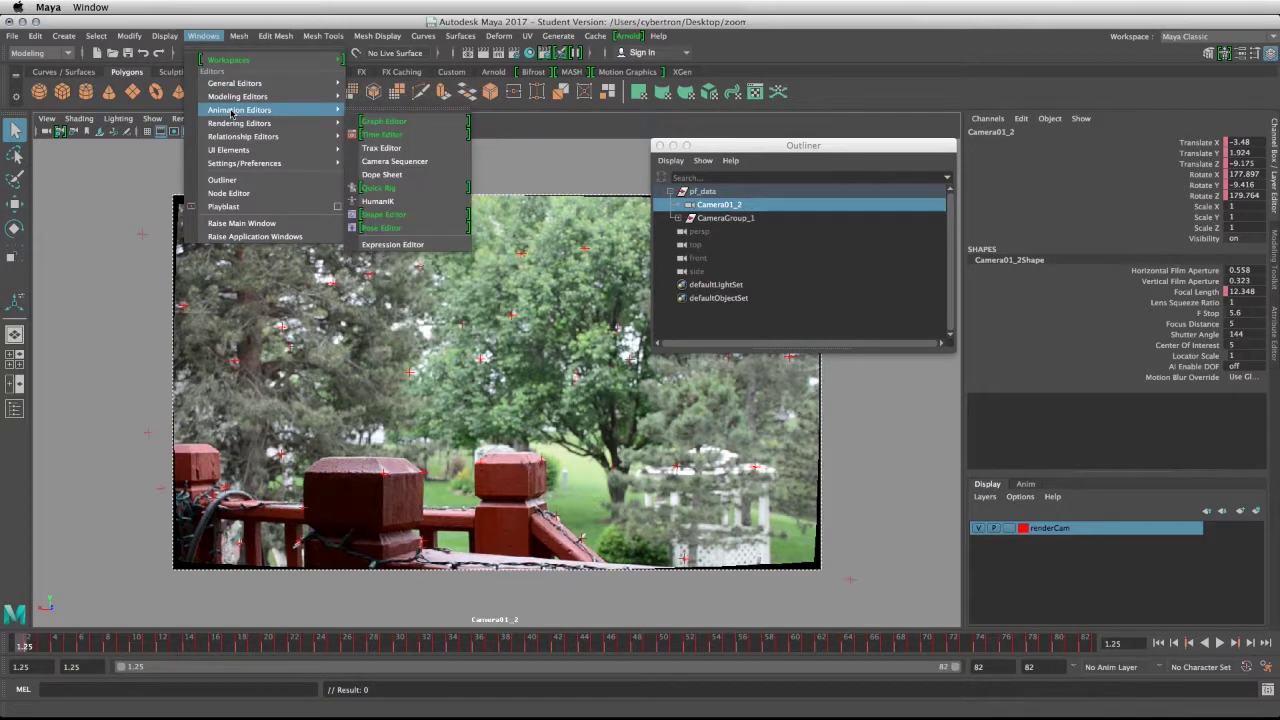
click(412, 122)
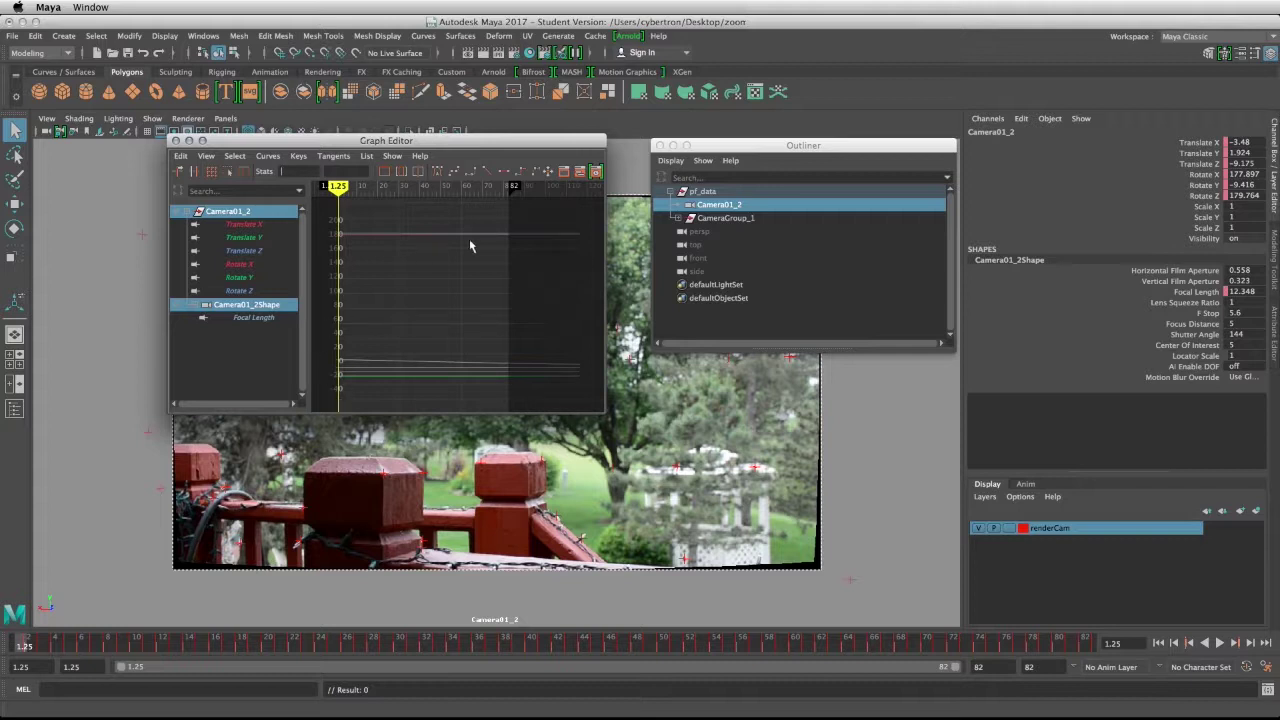
drag(511, 187, 583, 201)
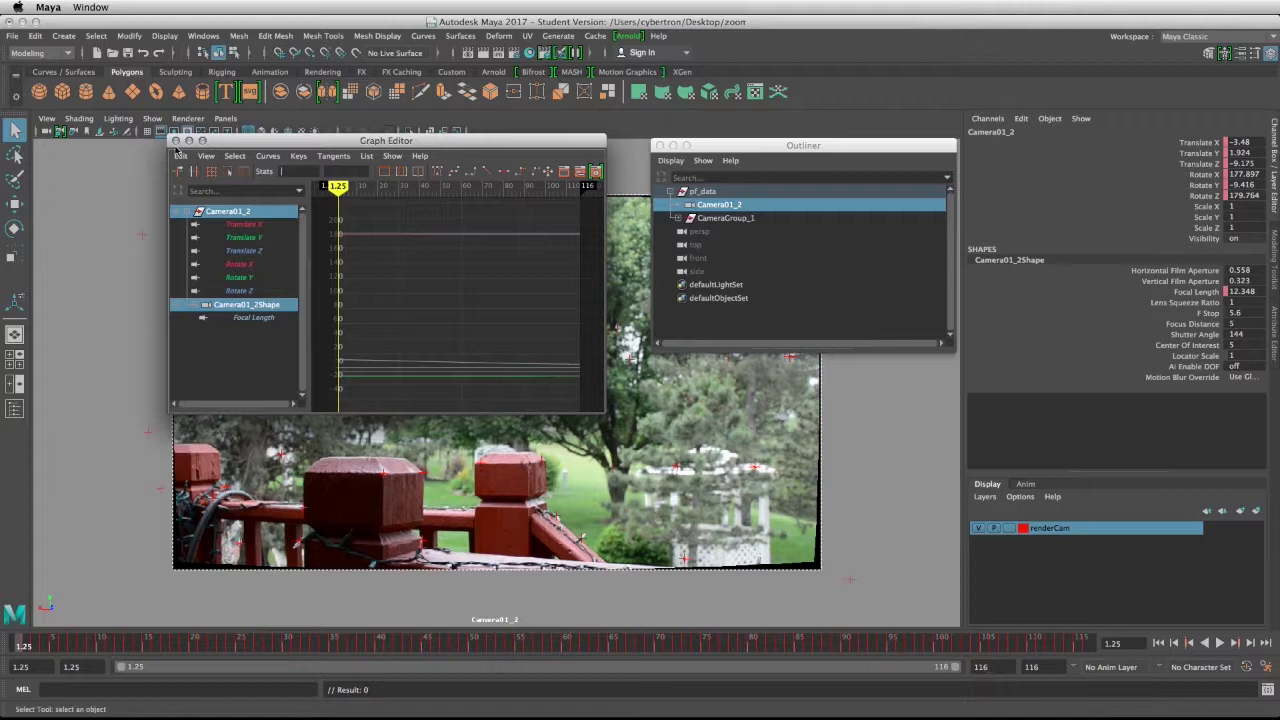
drag(306, 145, 340, 179)
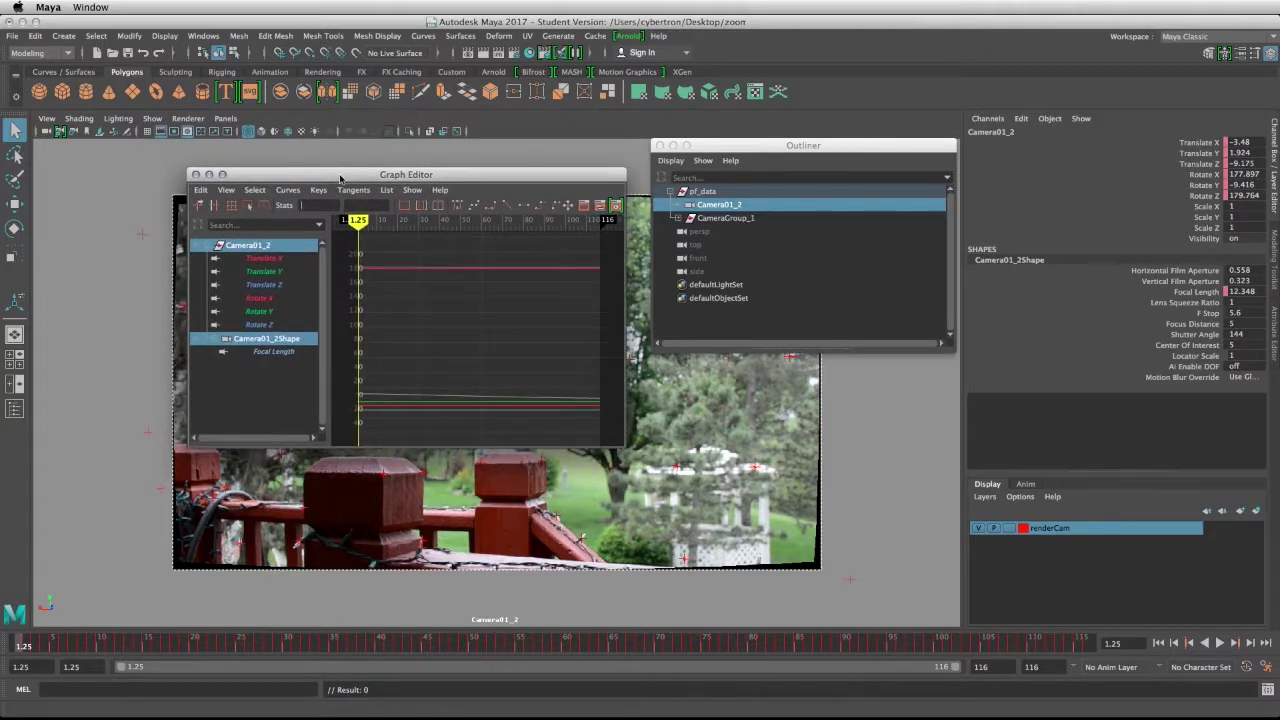
Step: Close the Graph Editor and return to the four-view layout
click(196, 175)
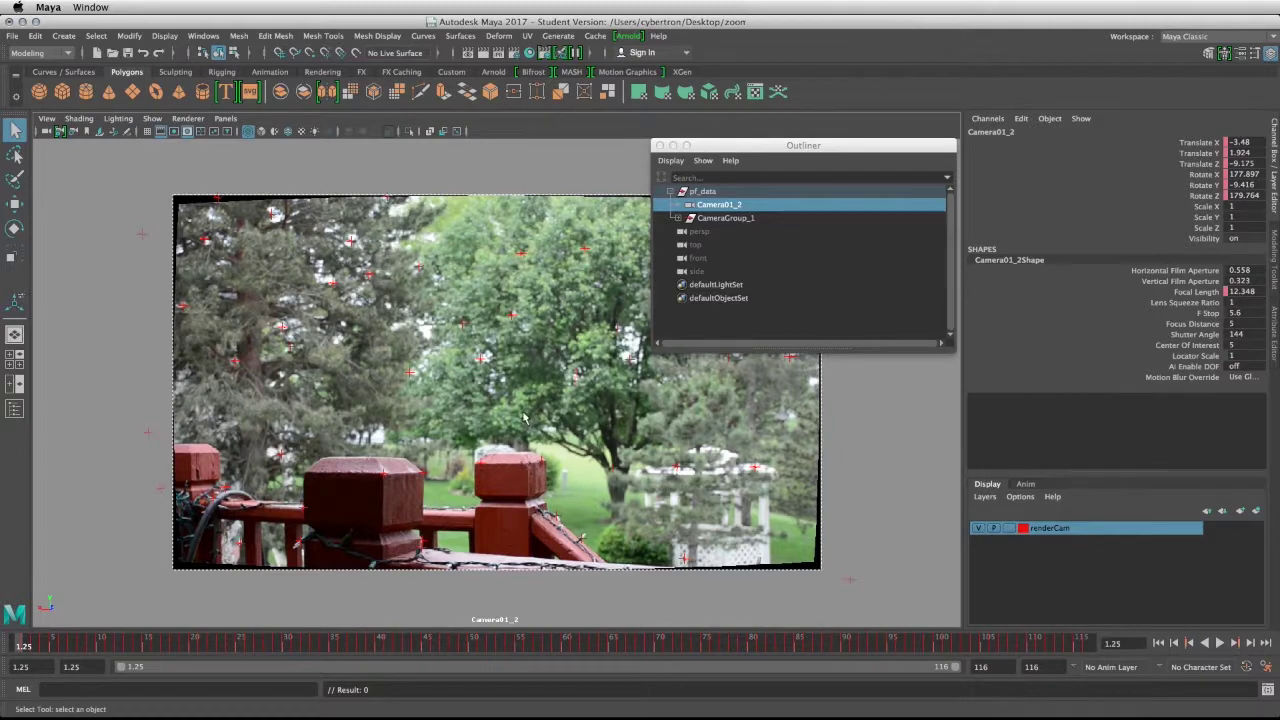
key(space)
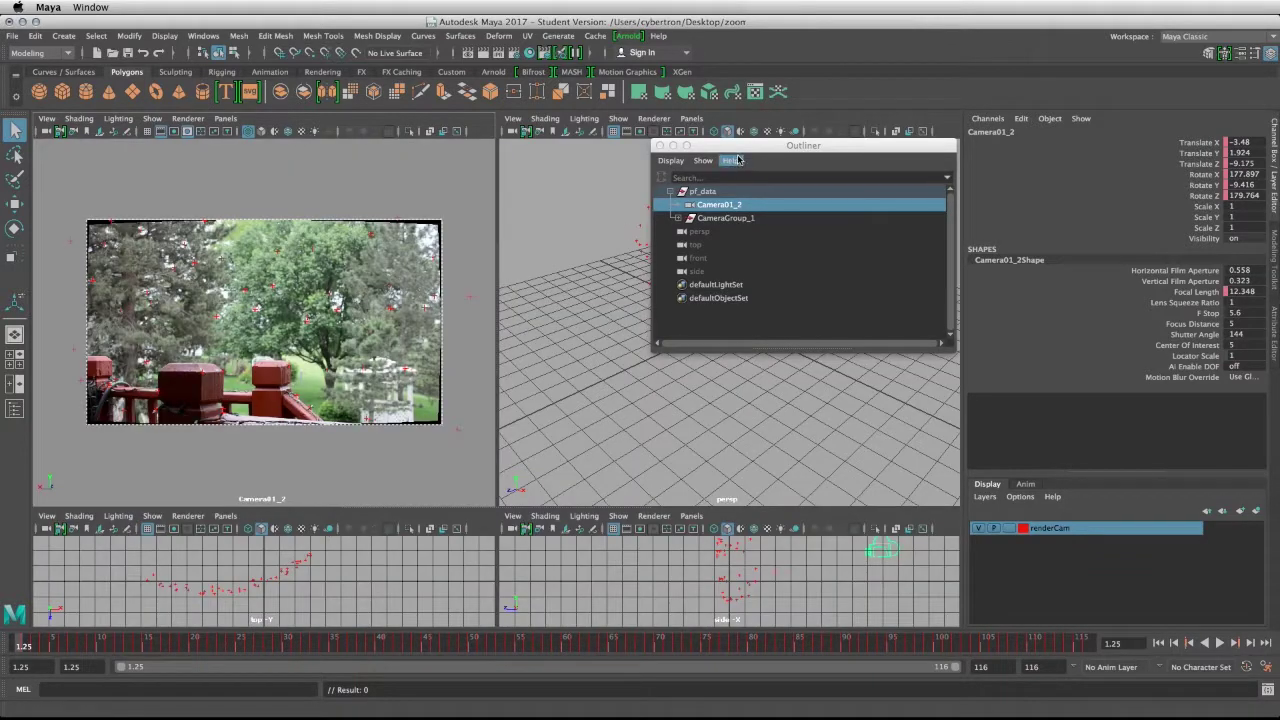
drag(731, 151, 1010, 133)
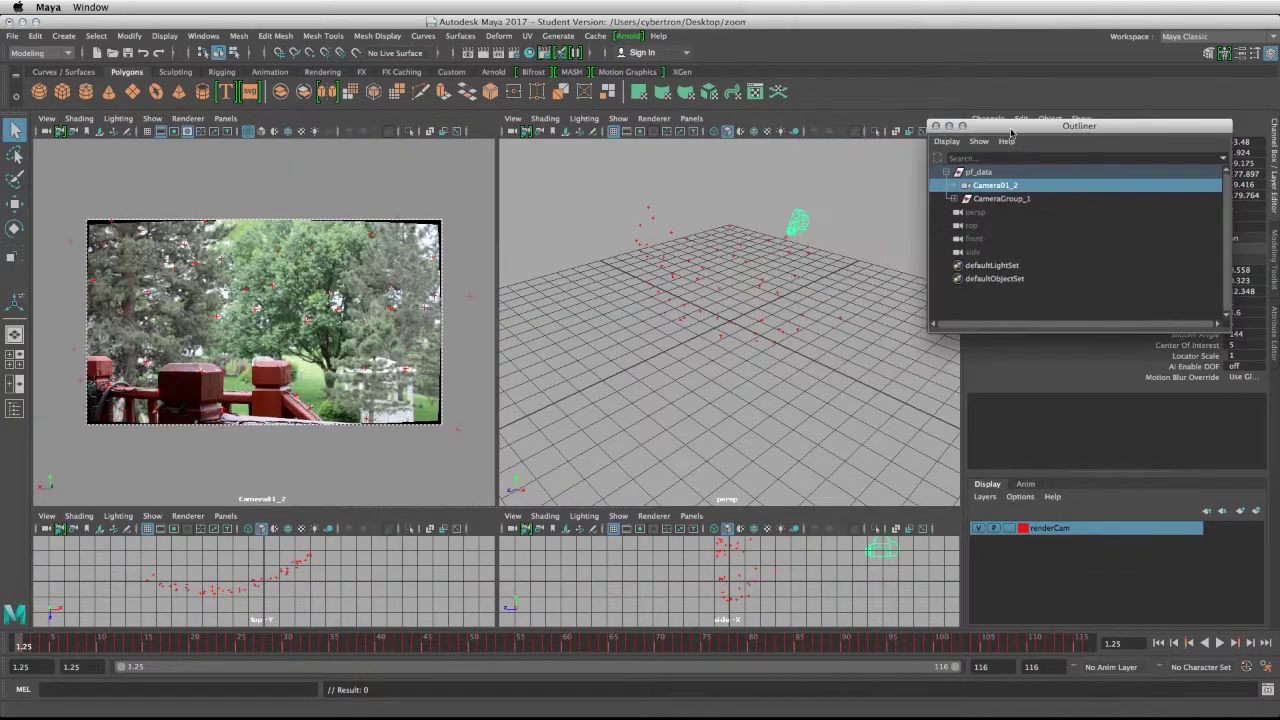
Step: Add polygon cube pCube1 and position it over the left porch pillar in the camera view
click(62, 92)
key(w)
click(1043, 174)
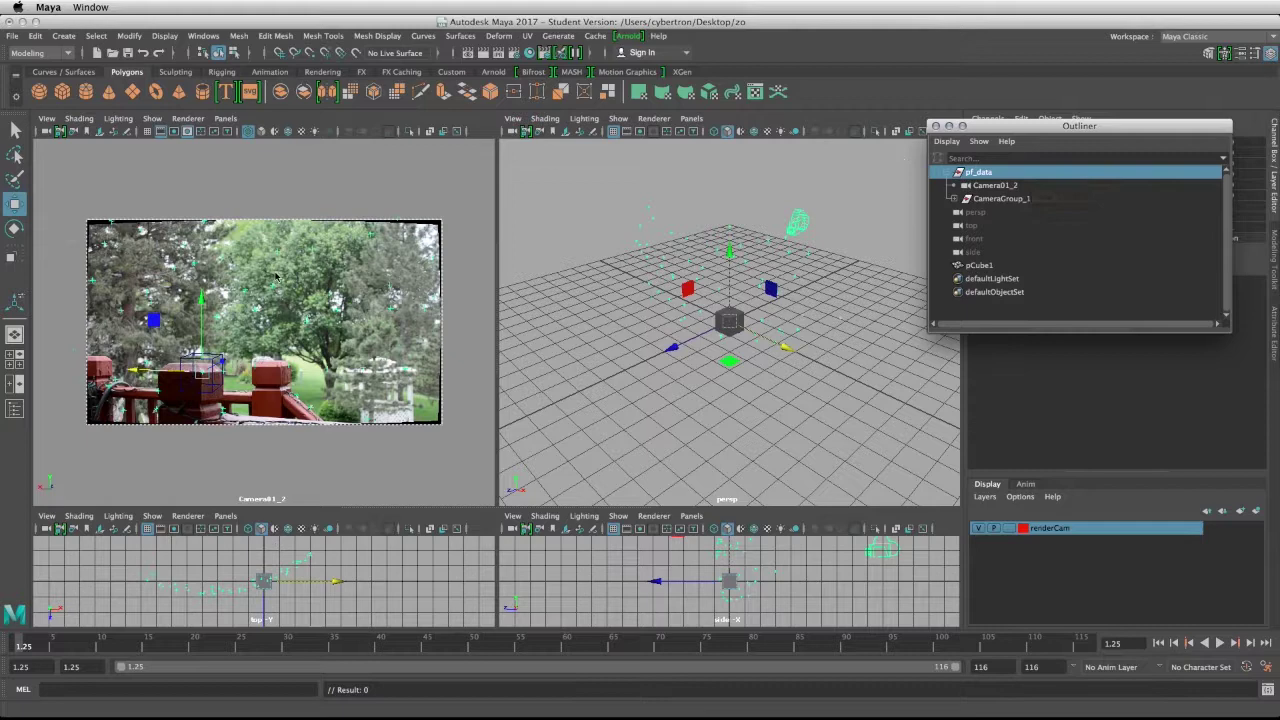
key(space)
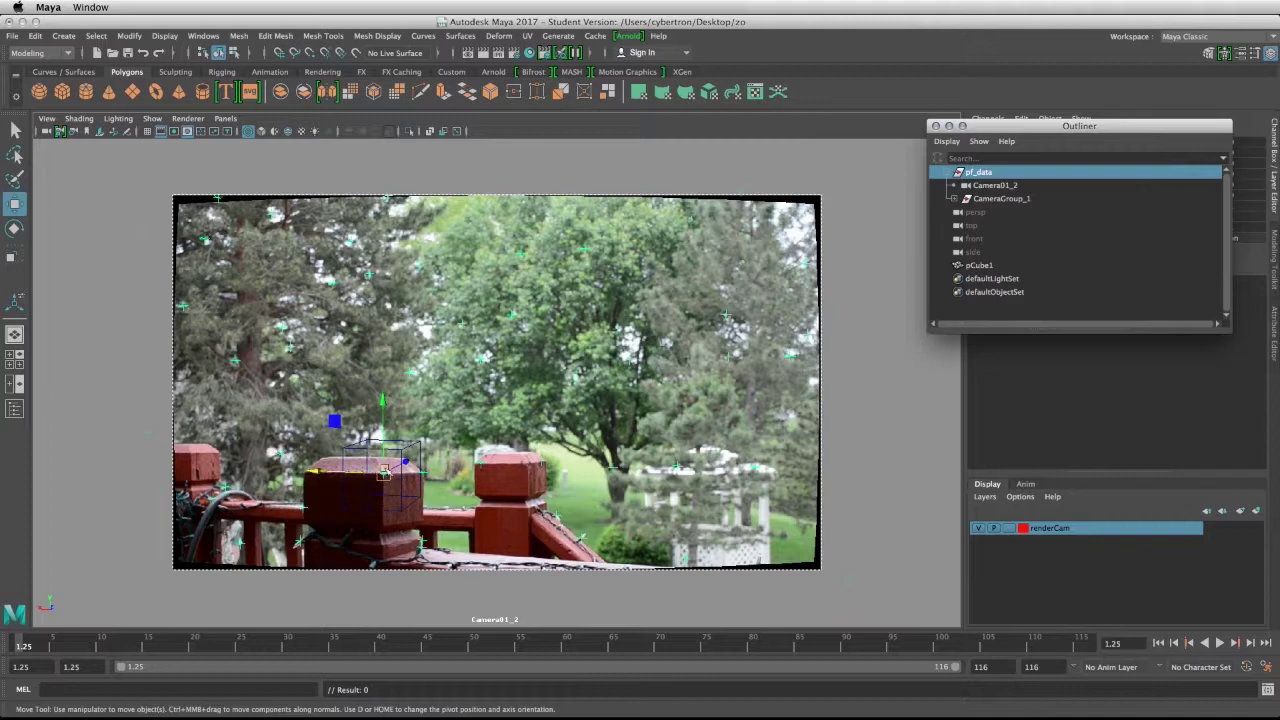
key(space)
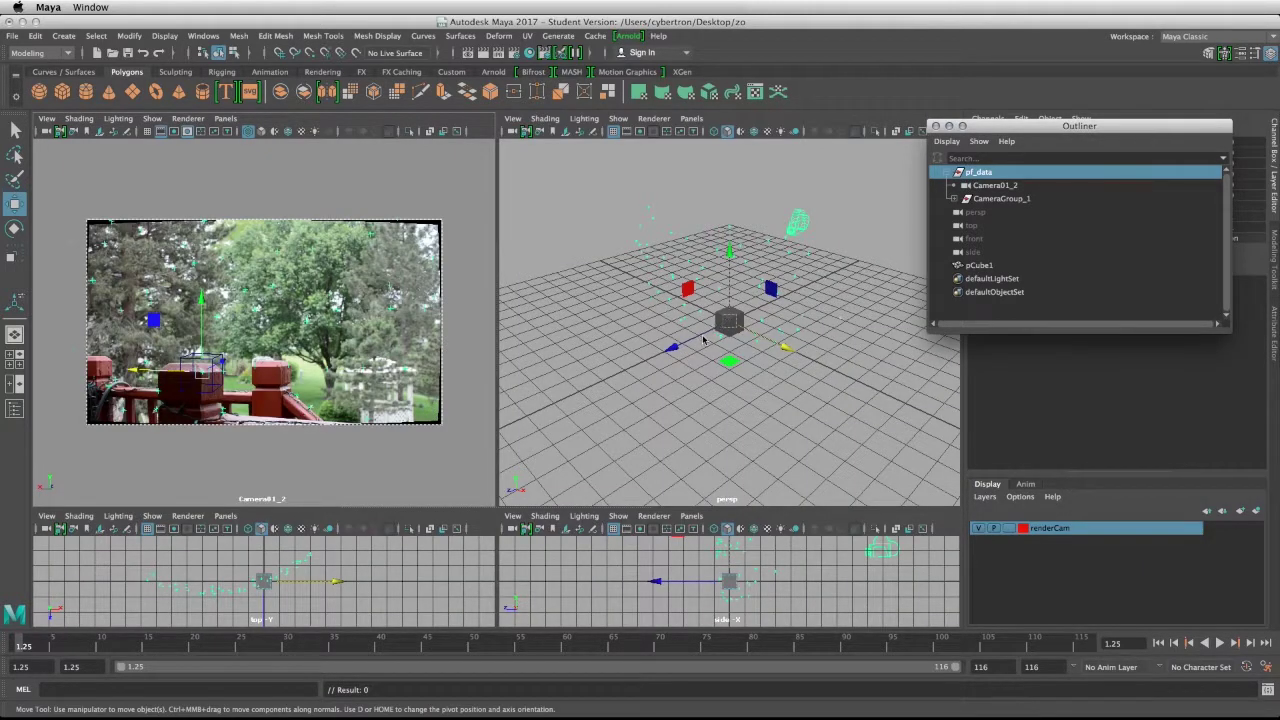
drag(731, 321, 731, 316)
key(space)
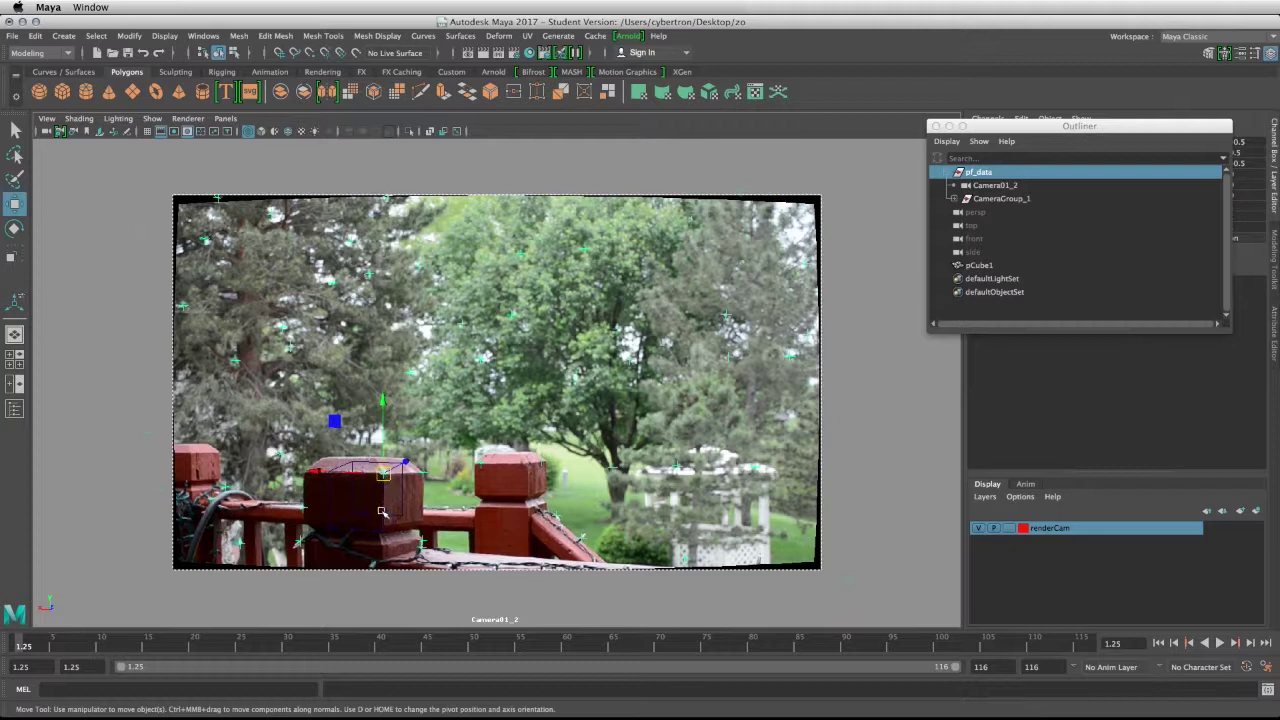
Step: Put pCube1 in a new yellow display layer and begin renaming it set_fit_GEO
click(980, 265)
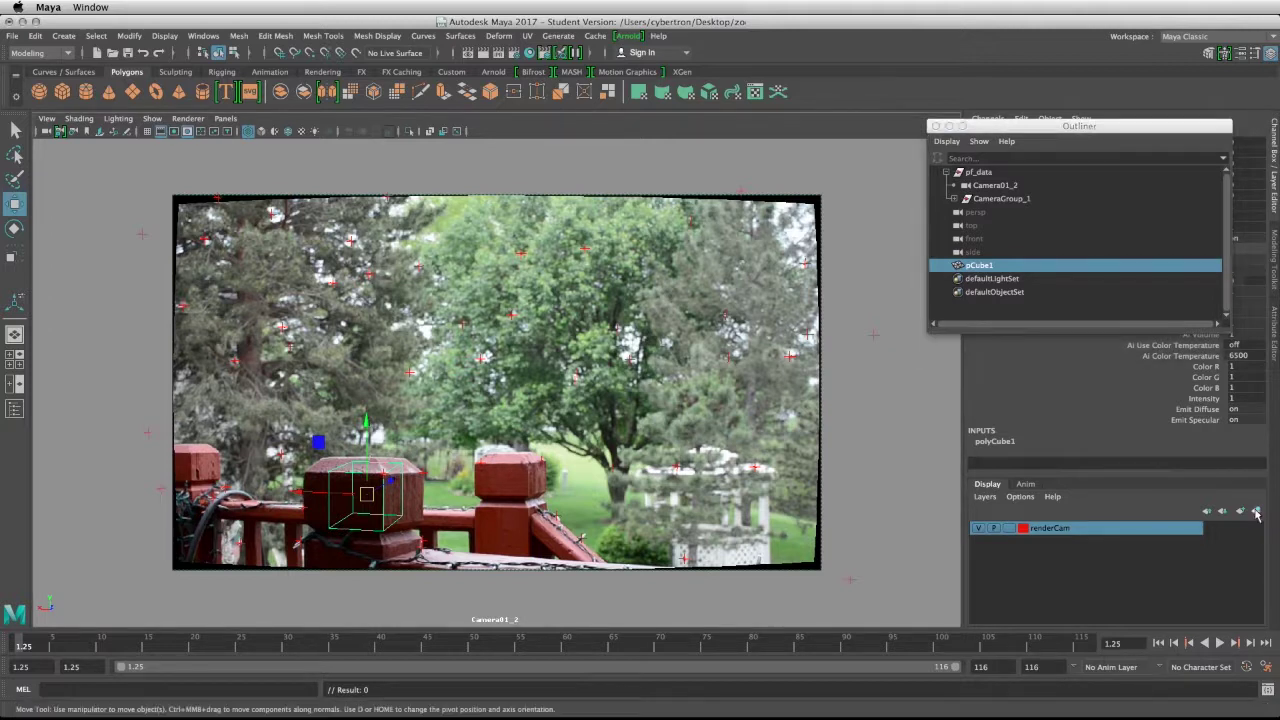
click(1256, 512)
click(1055, 530)
double_click(1055, 530)
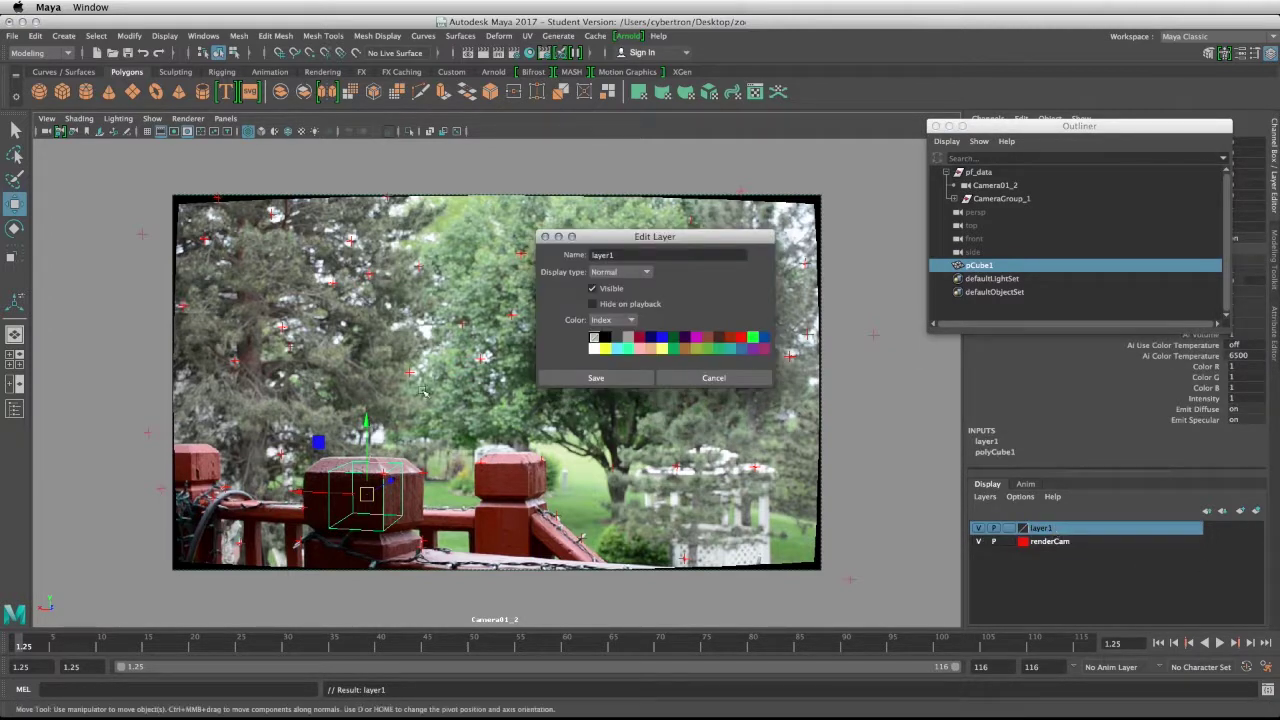
click(604, 349)
double_click(602, 255)
text(set_fit_GEO)
Step: Save the yellow set_fit_GEO layer and snap pCube1's pivot to its top corner
click(604, 348)
click(596, 378)
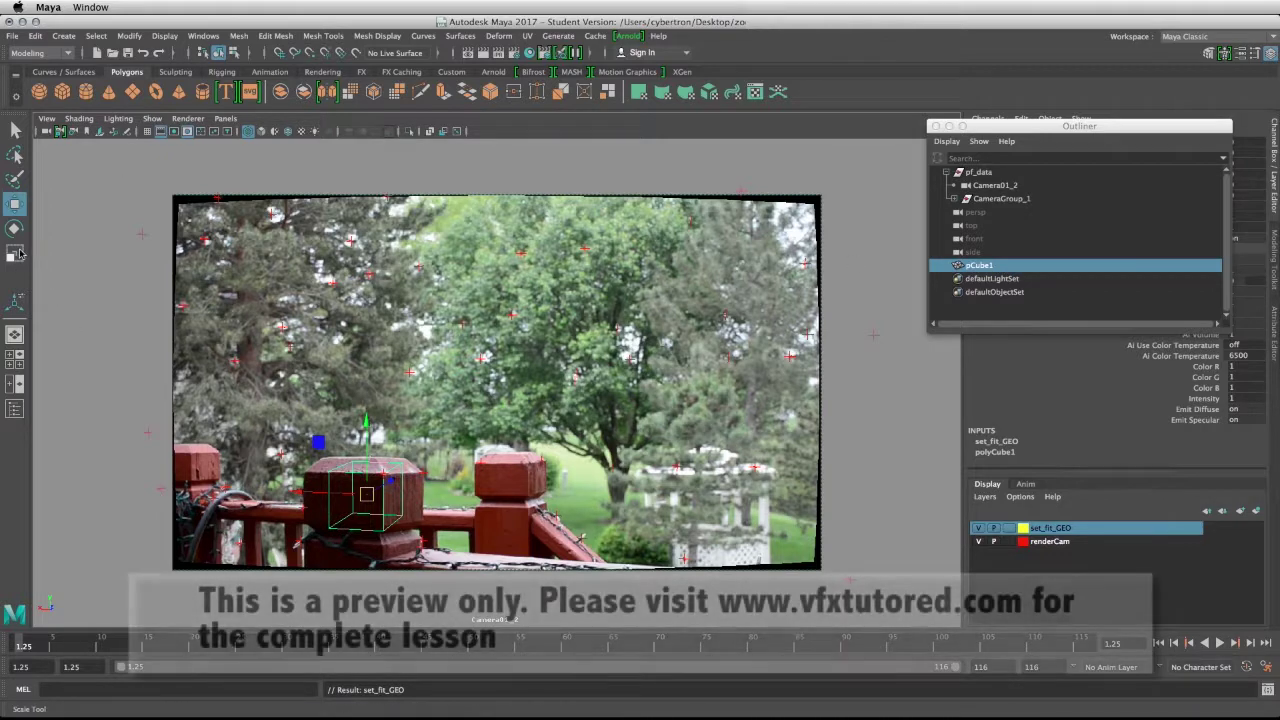
key(d)
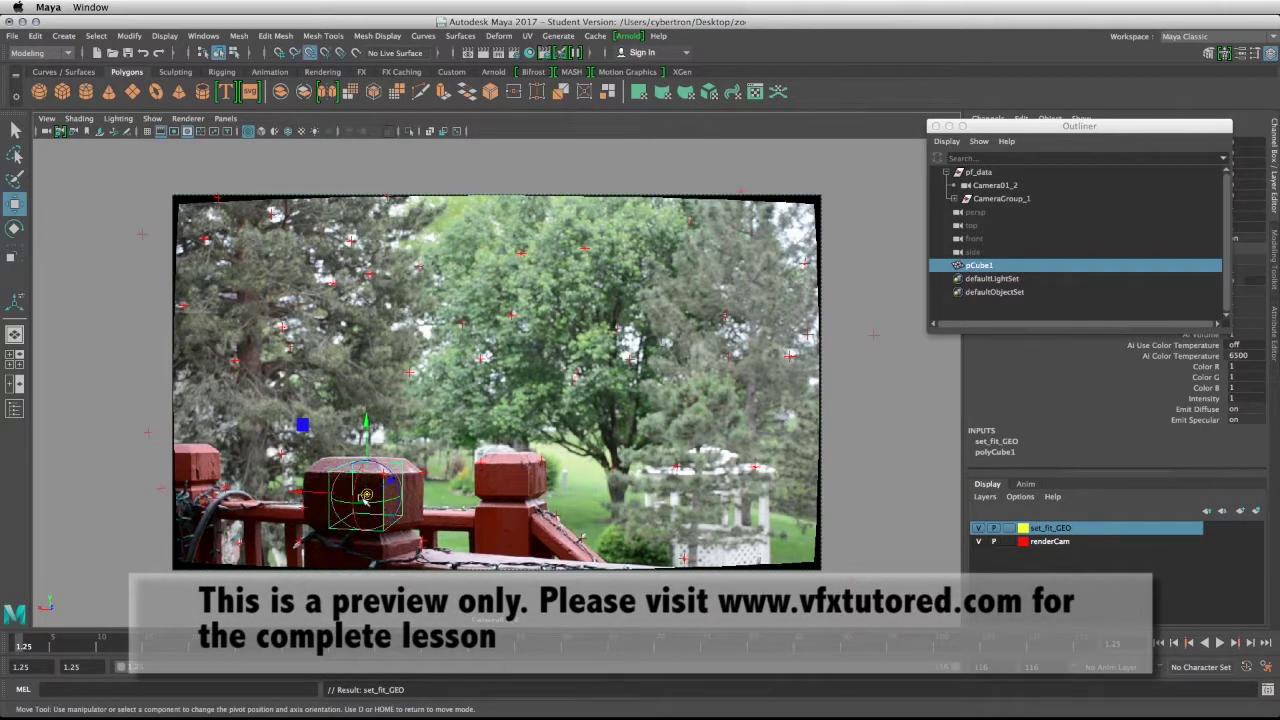
drag(367, 496, 383, 475)
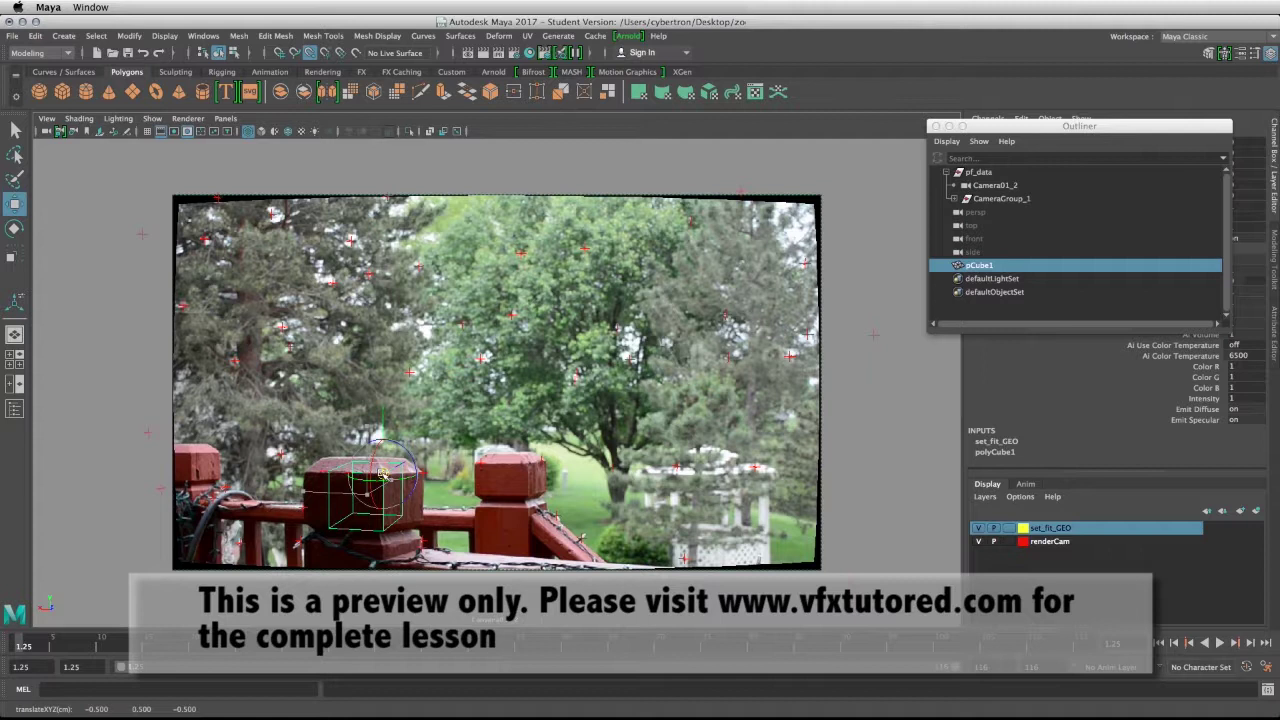
key(d)
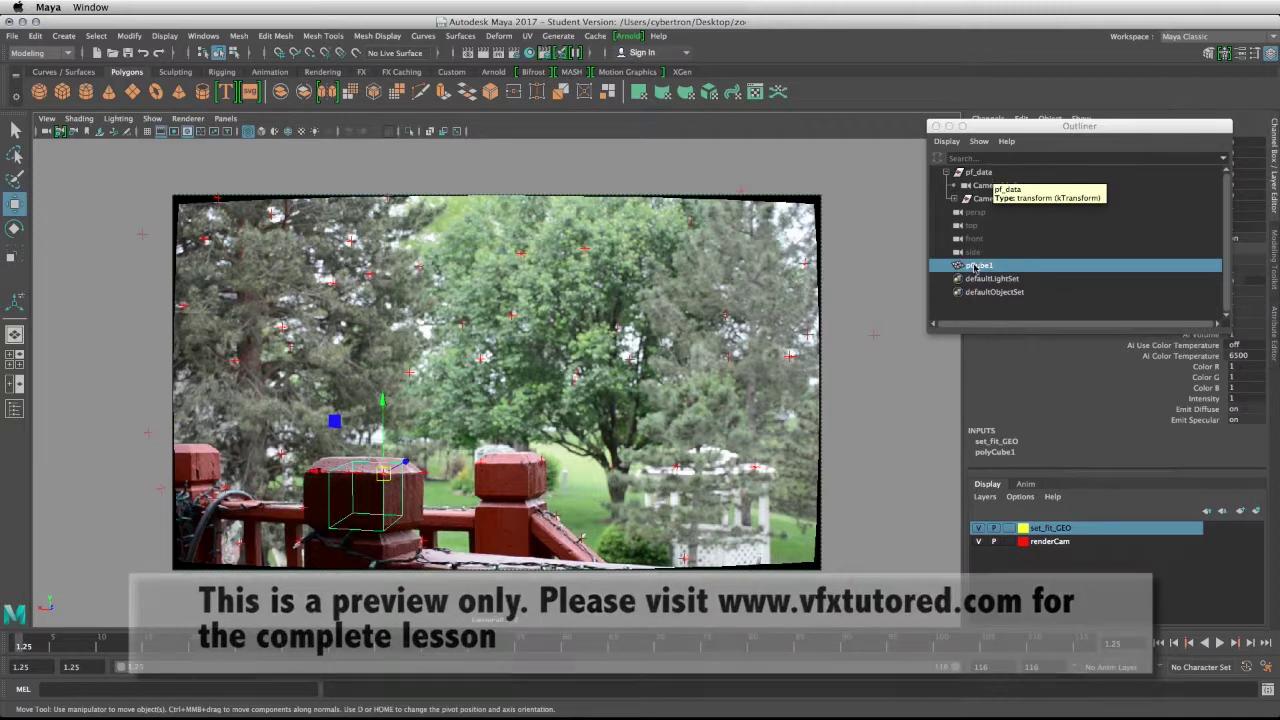
Step: Rotate the pf_data tracking group on Y and X so the box aligns with the pillar
click(978, 174)
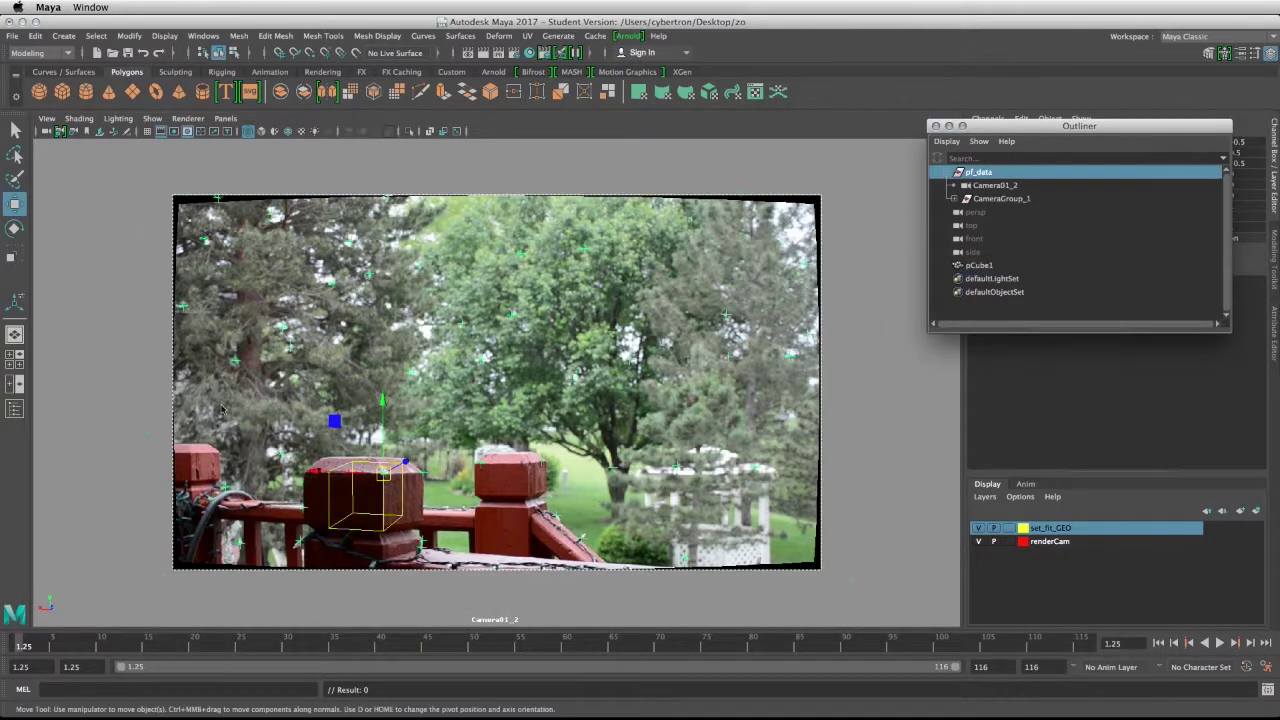
click(14, 228)
key(space)
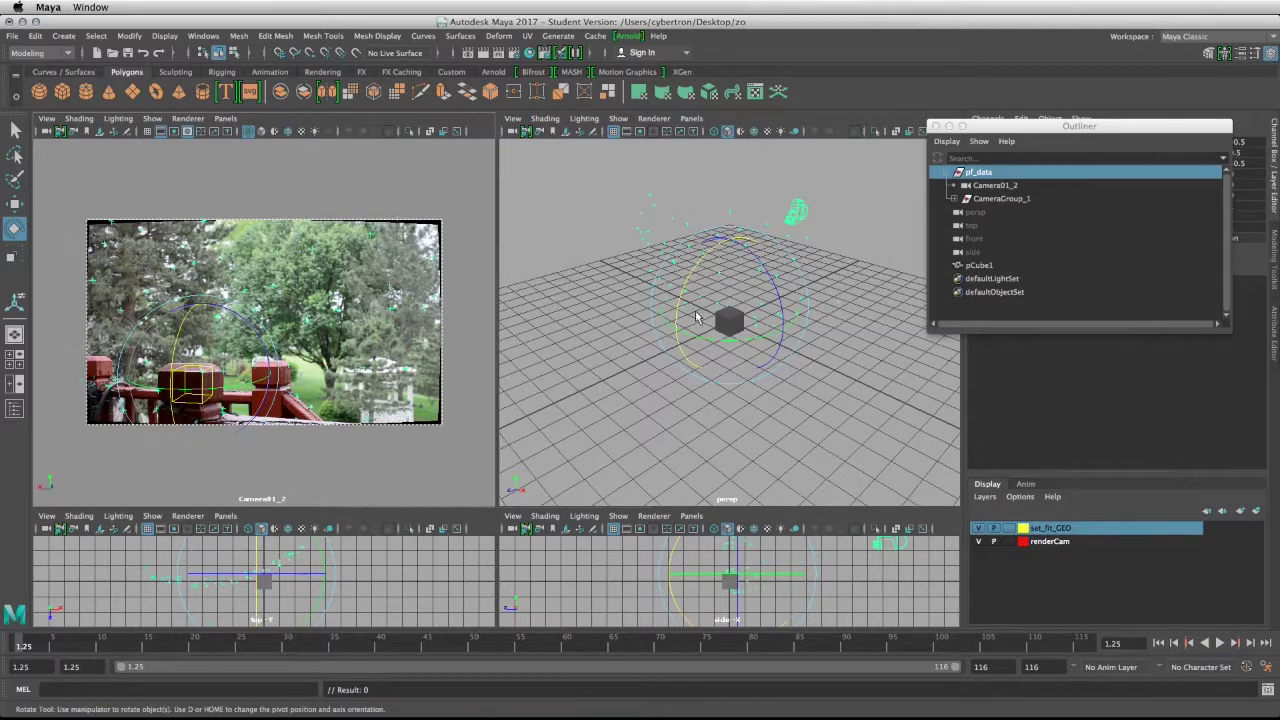
drag(700, 318, 754, 346)
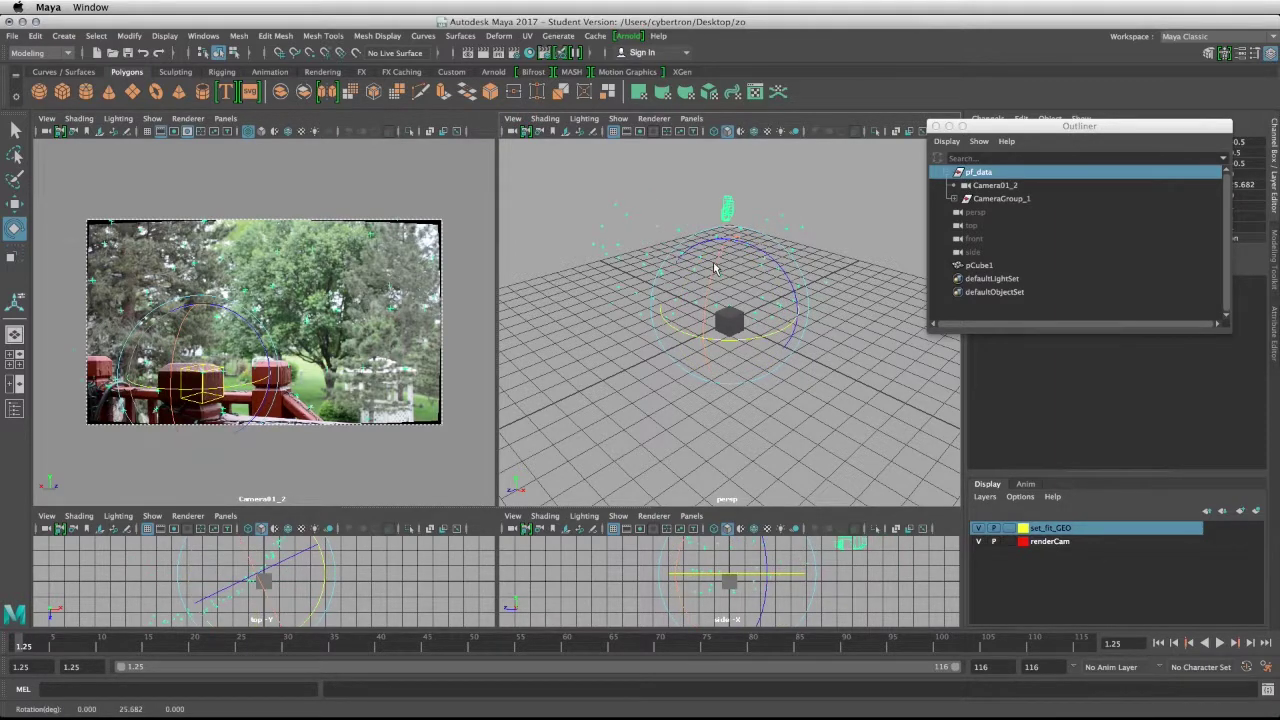
mouse_move(716, 270)
mouse_down()
mouse_move(713, 282)
mouse_move(715, 268)
mouse_up()
key(space)
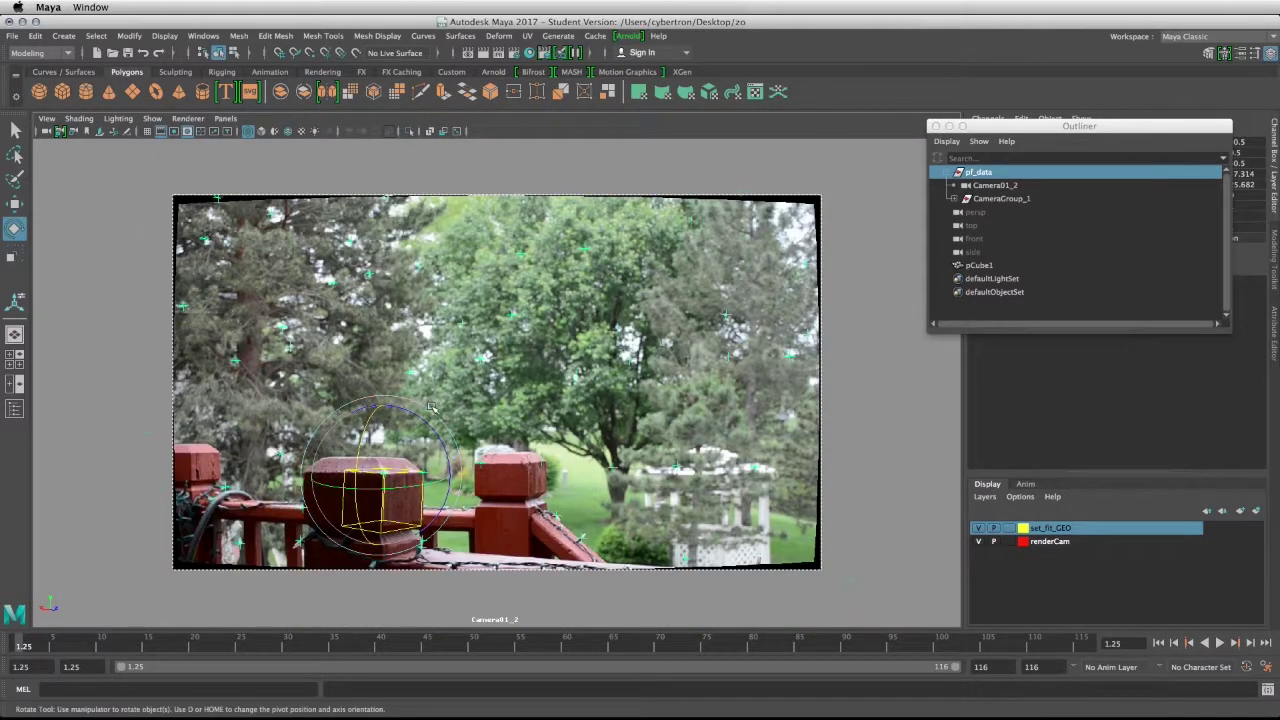
key(space)
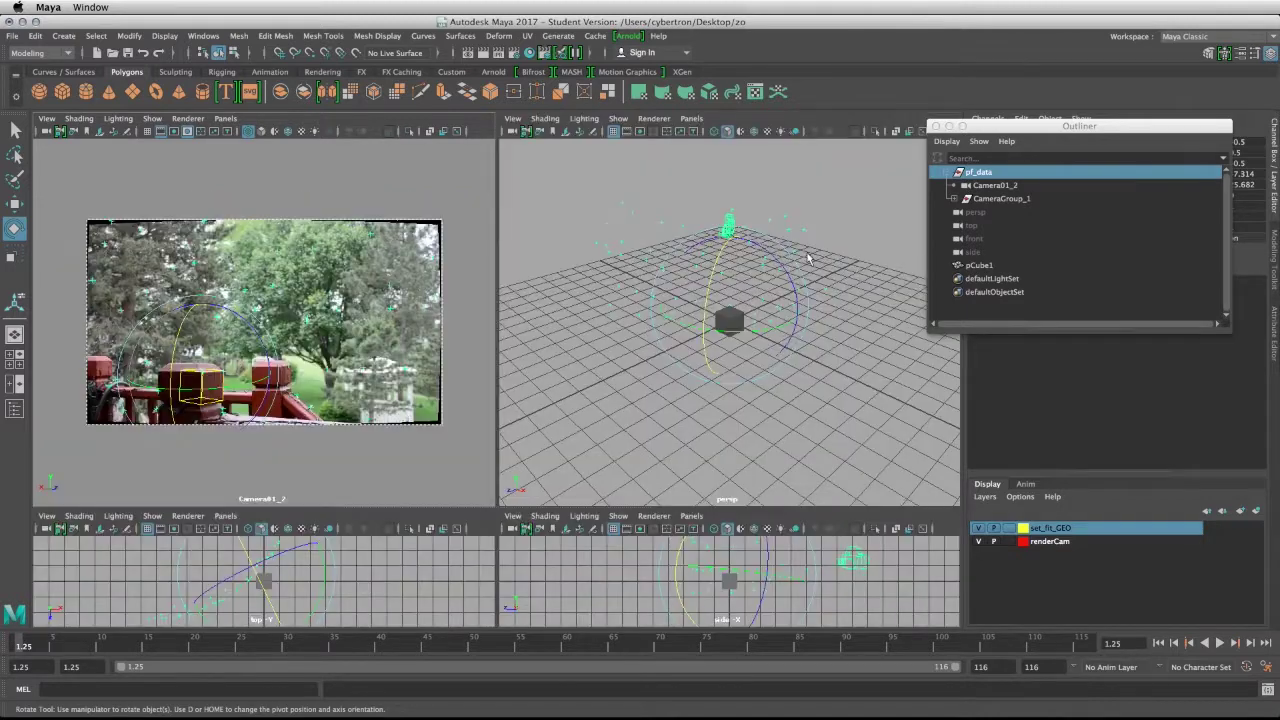
click(775, 263)
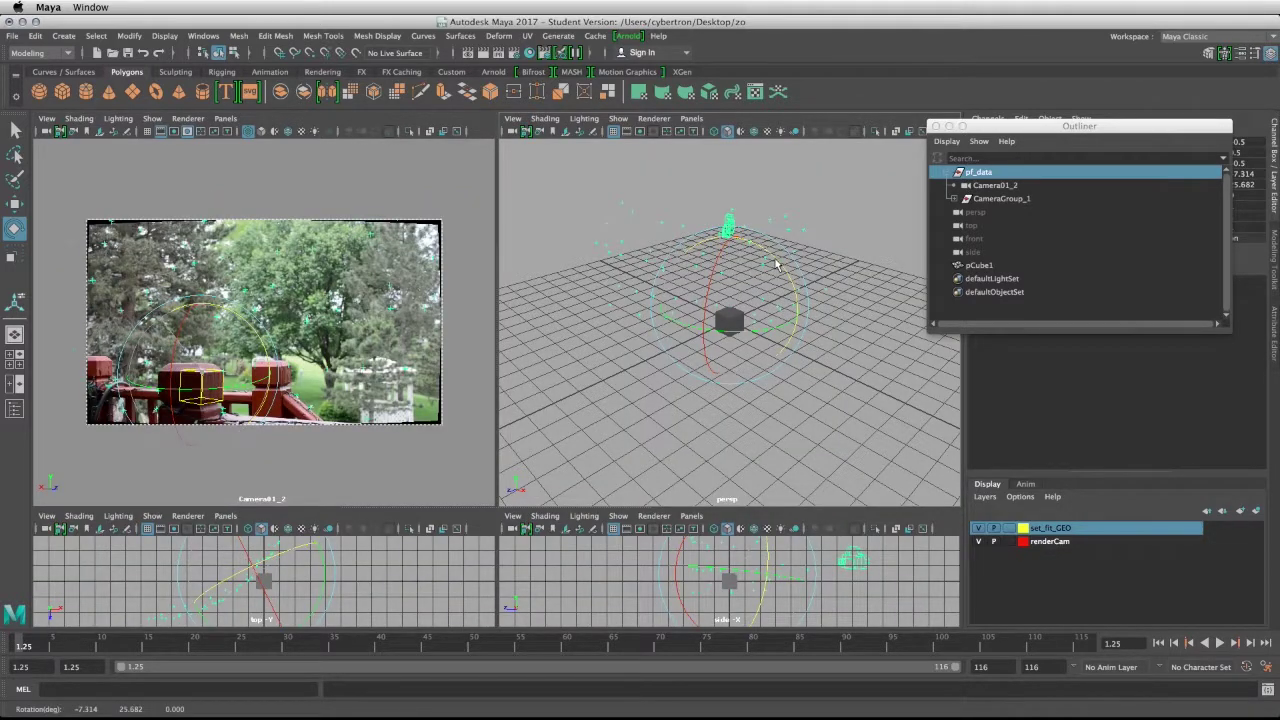
key(space)
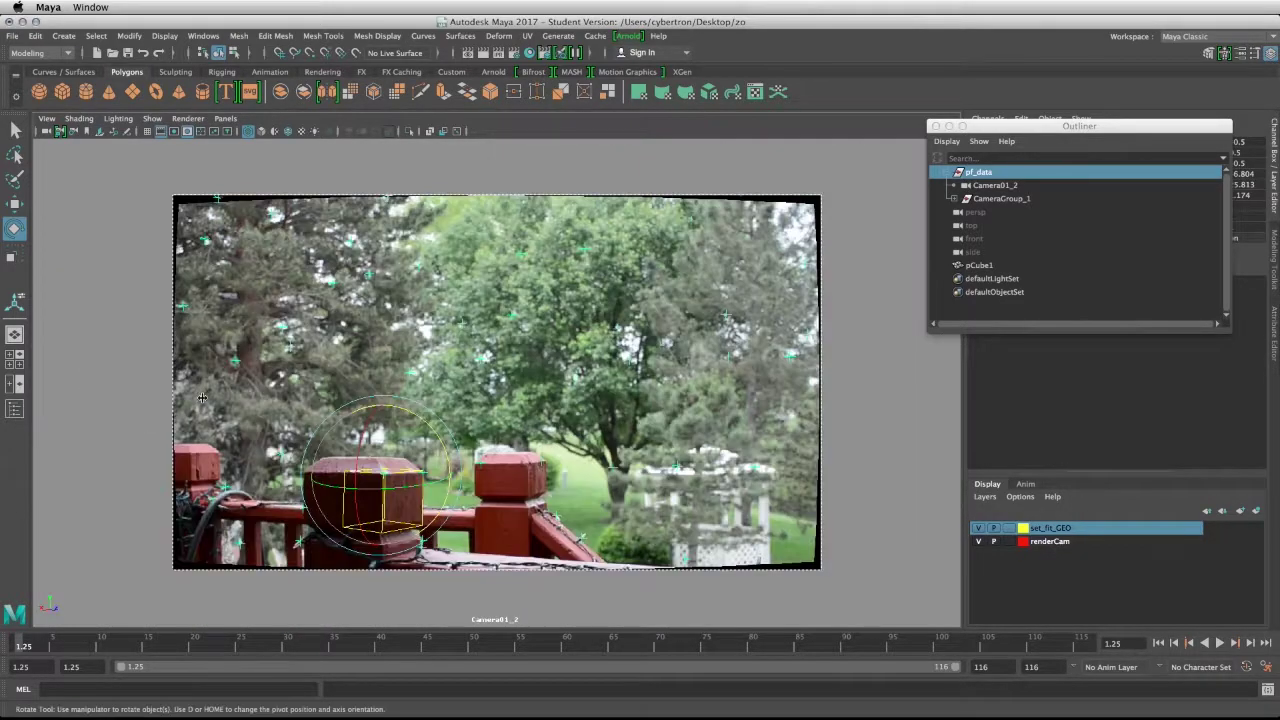
Step: Scale pCube1 wider along X to fit the pillar
click(979, 266)
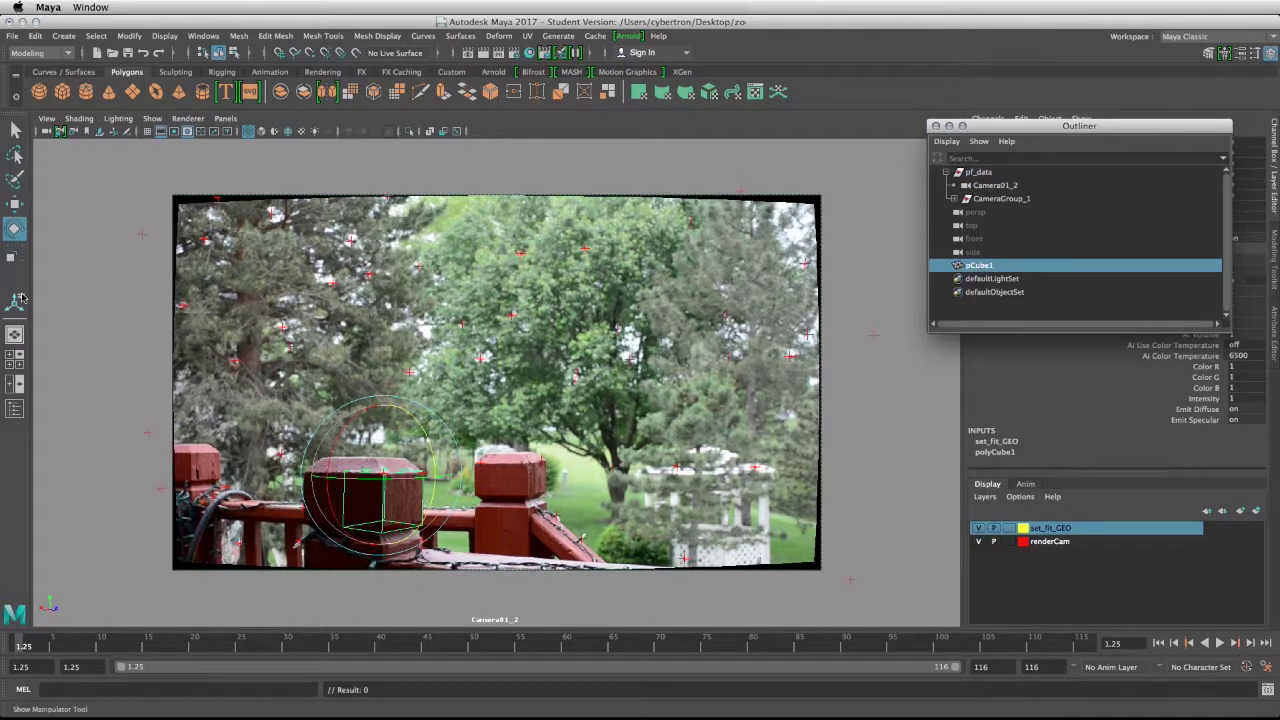
click(12, 257)
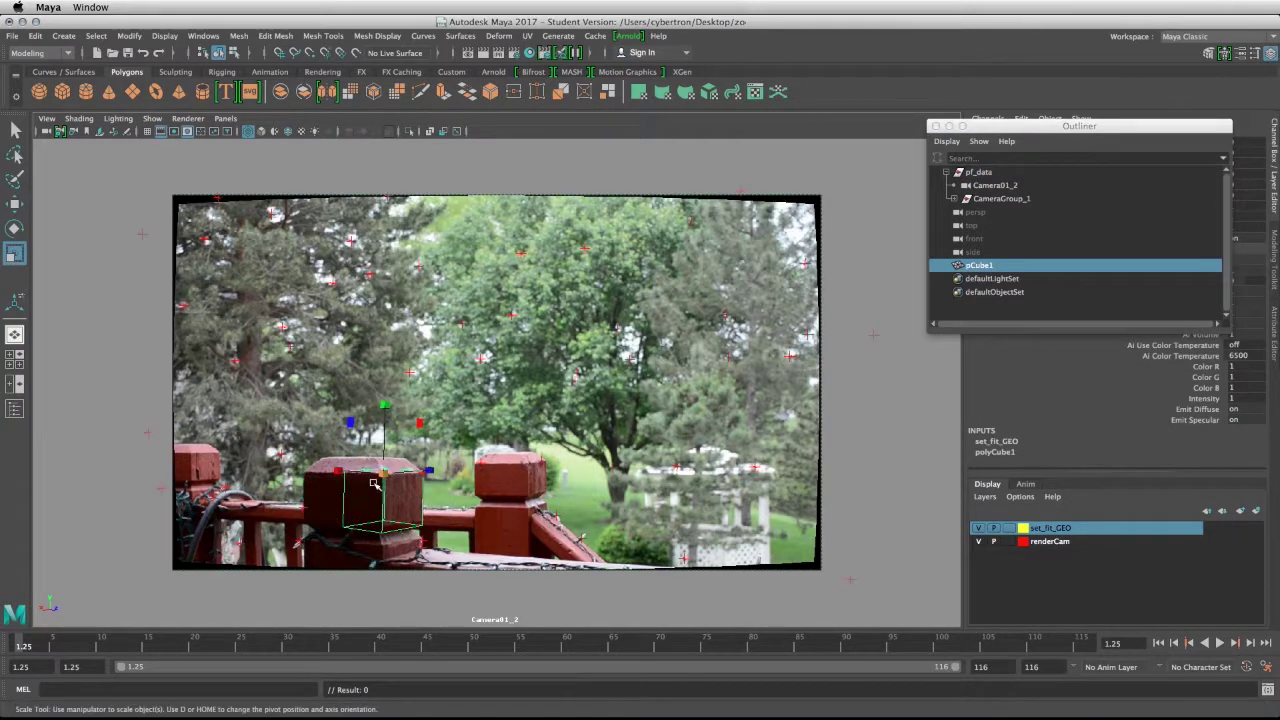
drag(373, 483, 260, 466)
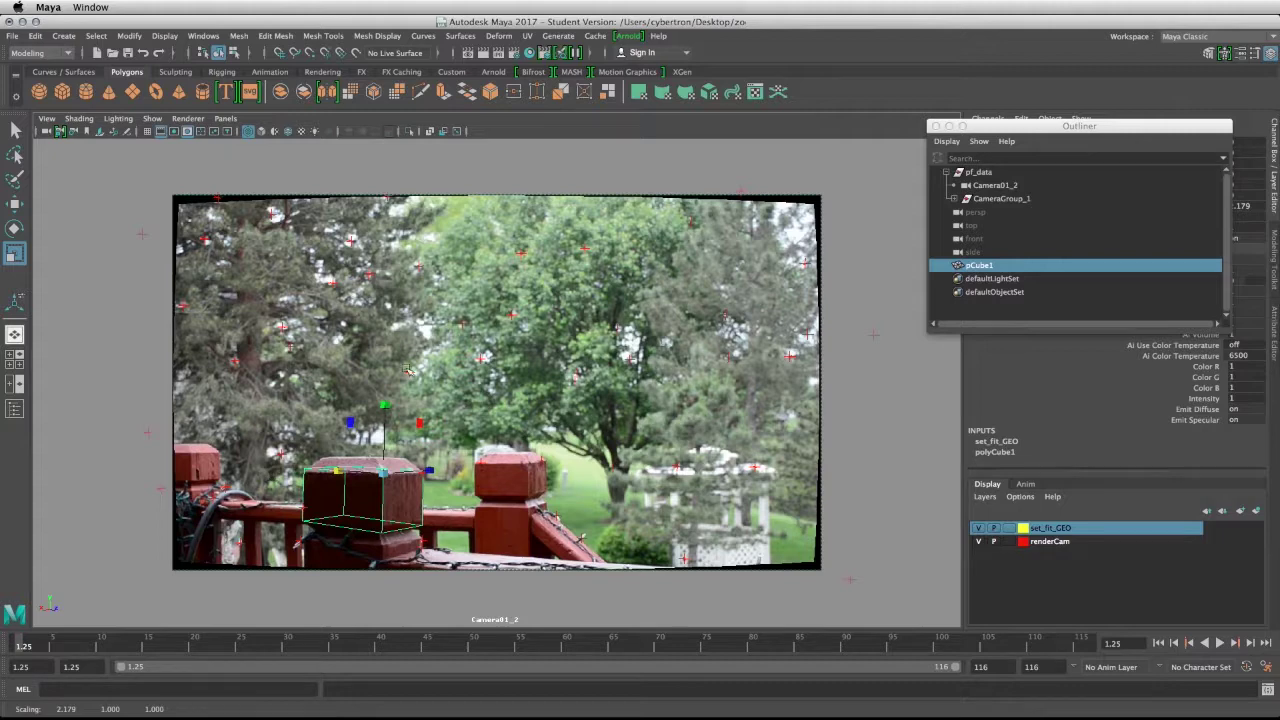
key(space)
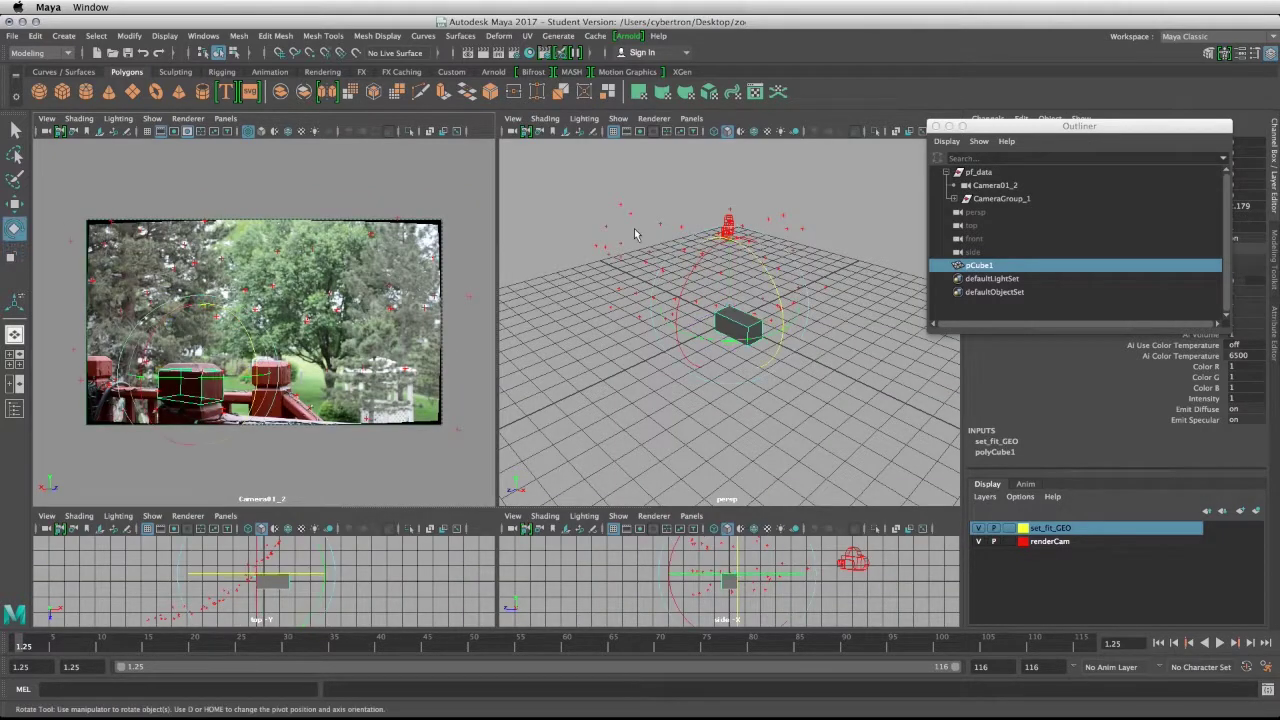
Step: Refine pf_data's rotation to about -5.773, 26.047, 3.533, then reselect pCube1
click(978, 173)
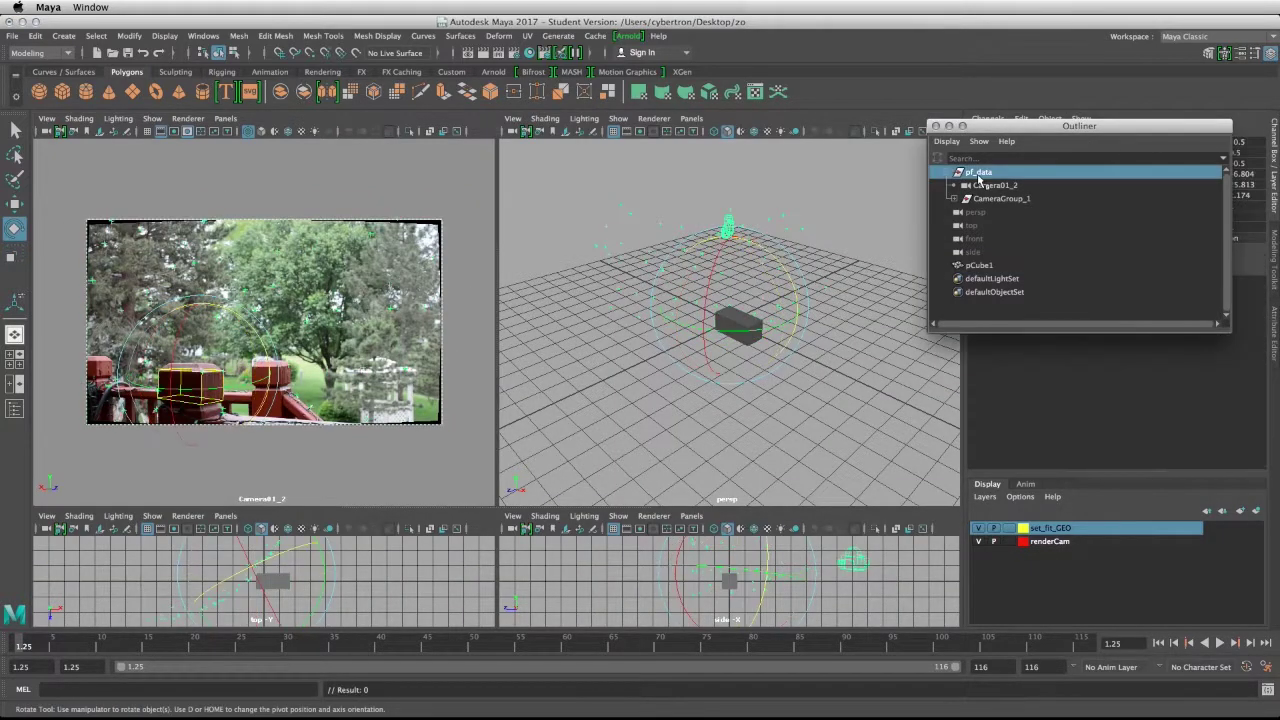
drag(740, 263, 771, 261)
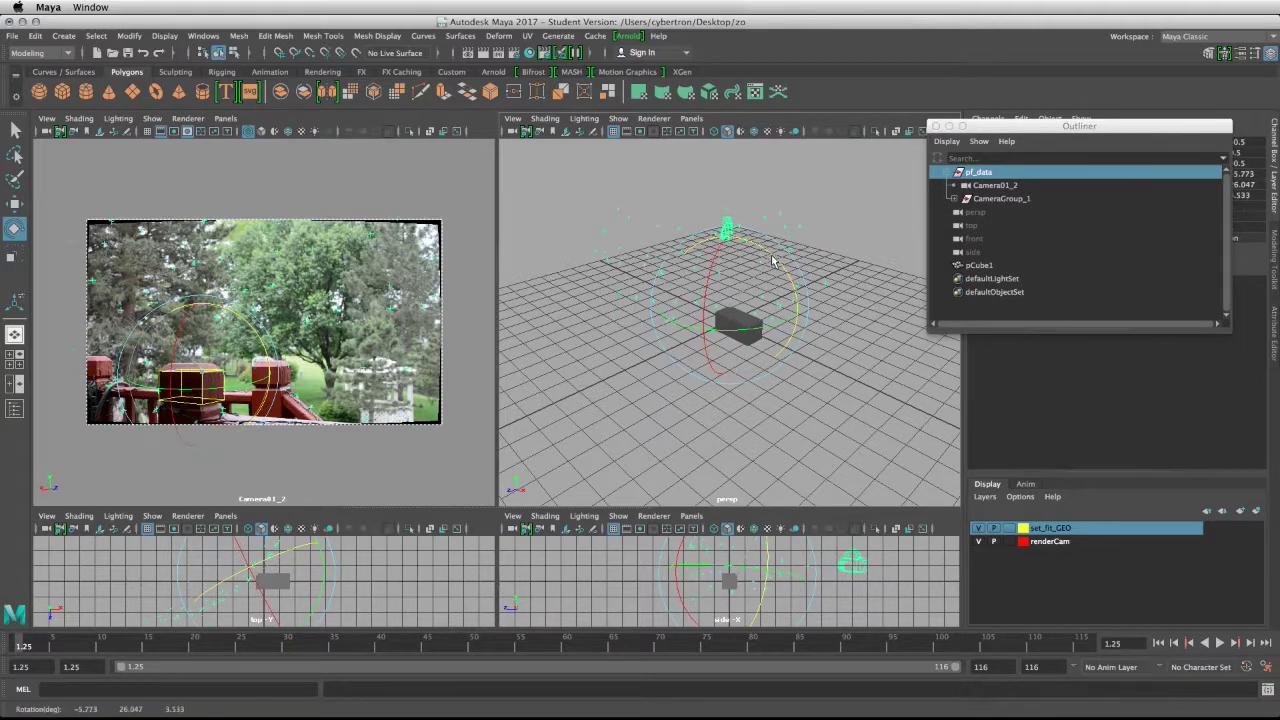
key(space)
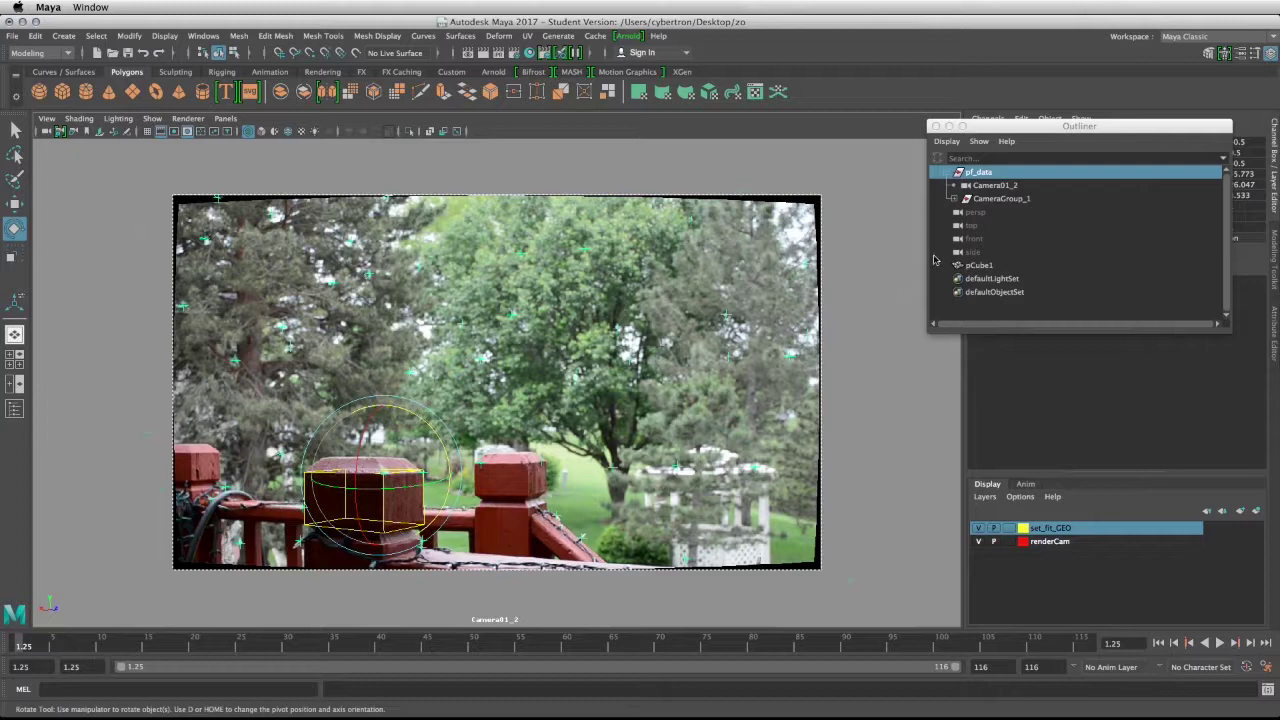
click(976, 266)
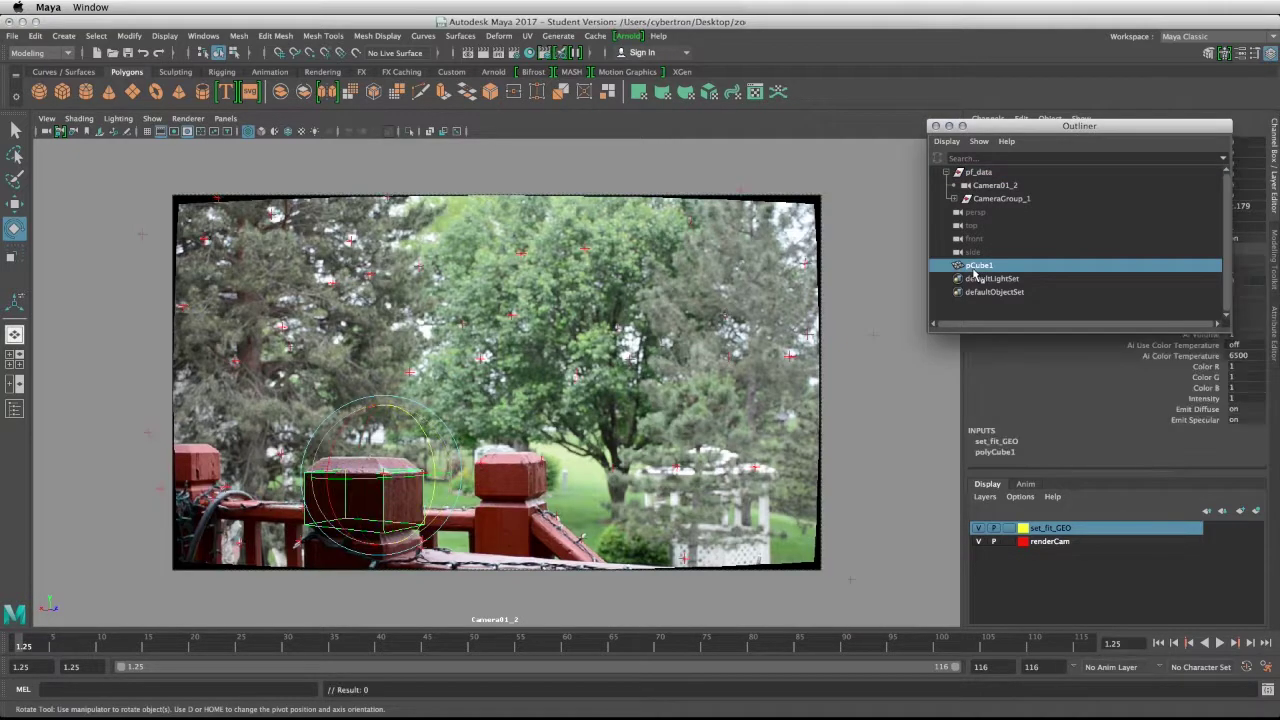
key(space)
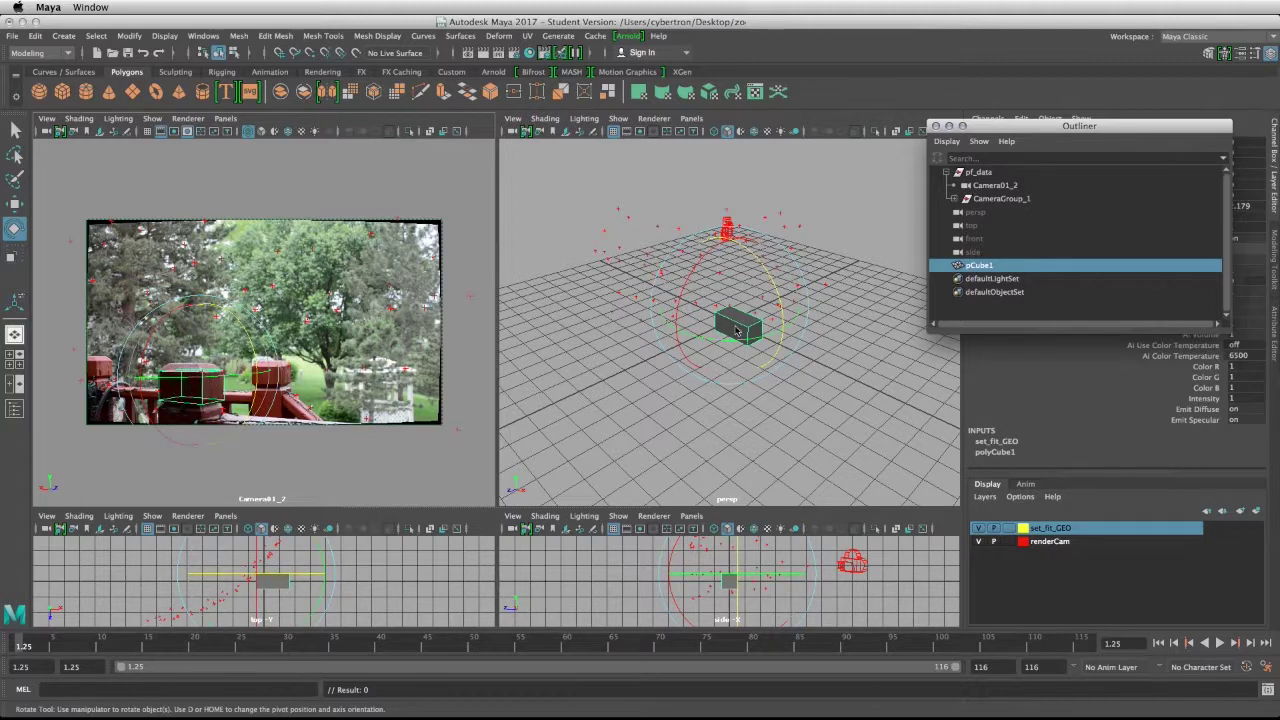
Step: Extrude pCube1's top face and scale the new face down slightly into a tapered cap
click(15, 130)
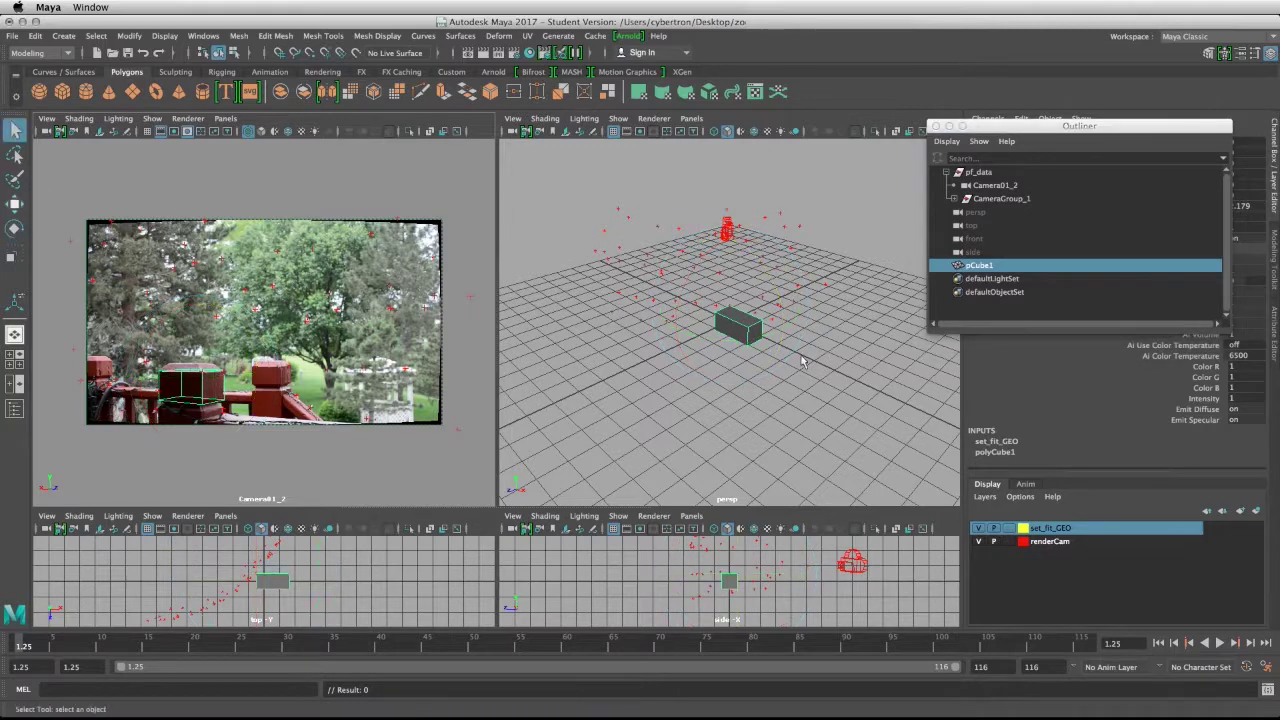
mouse_move(731, 322)
right_down()
mouse_move(736, 282)
mouse_move(735, 345)
mouse_move(748, 316)
right_up()
click(741, 318)
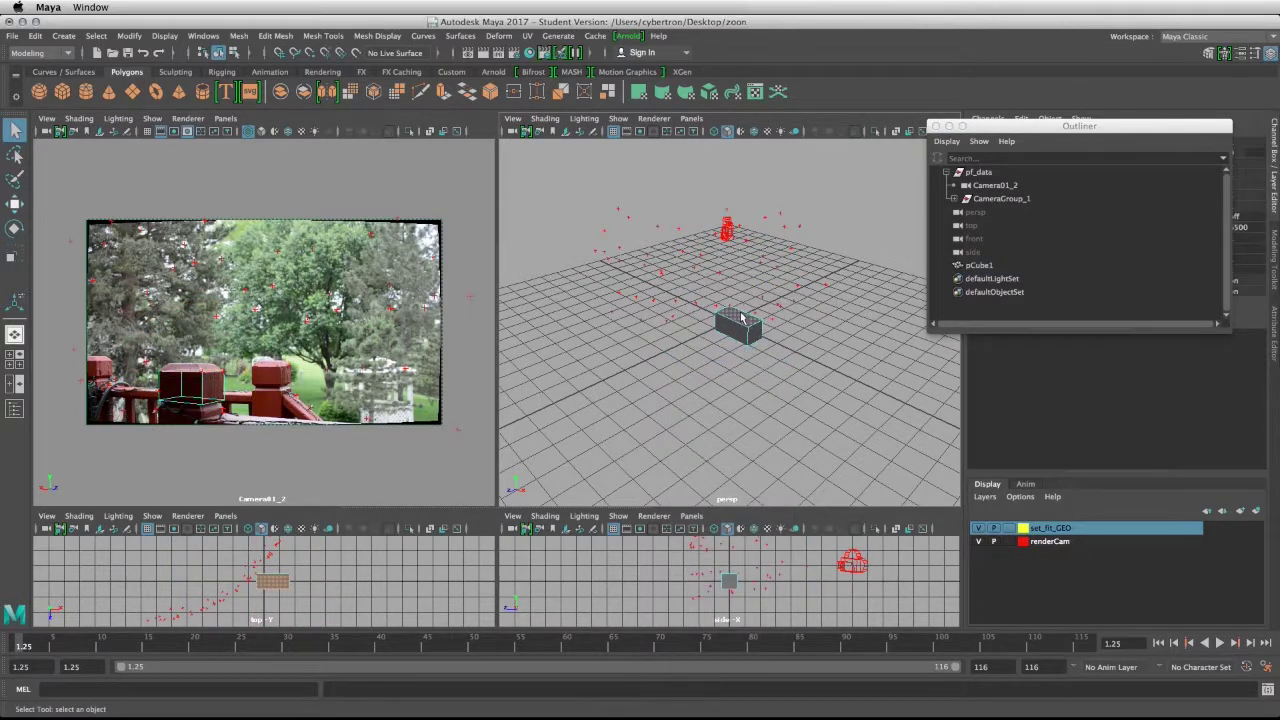
click(443, 97)
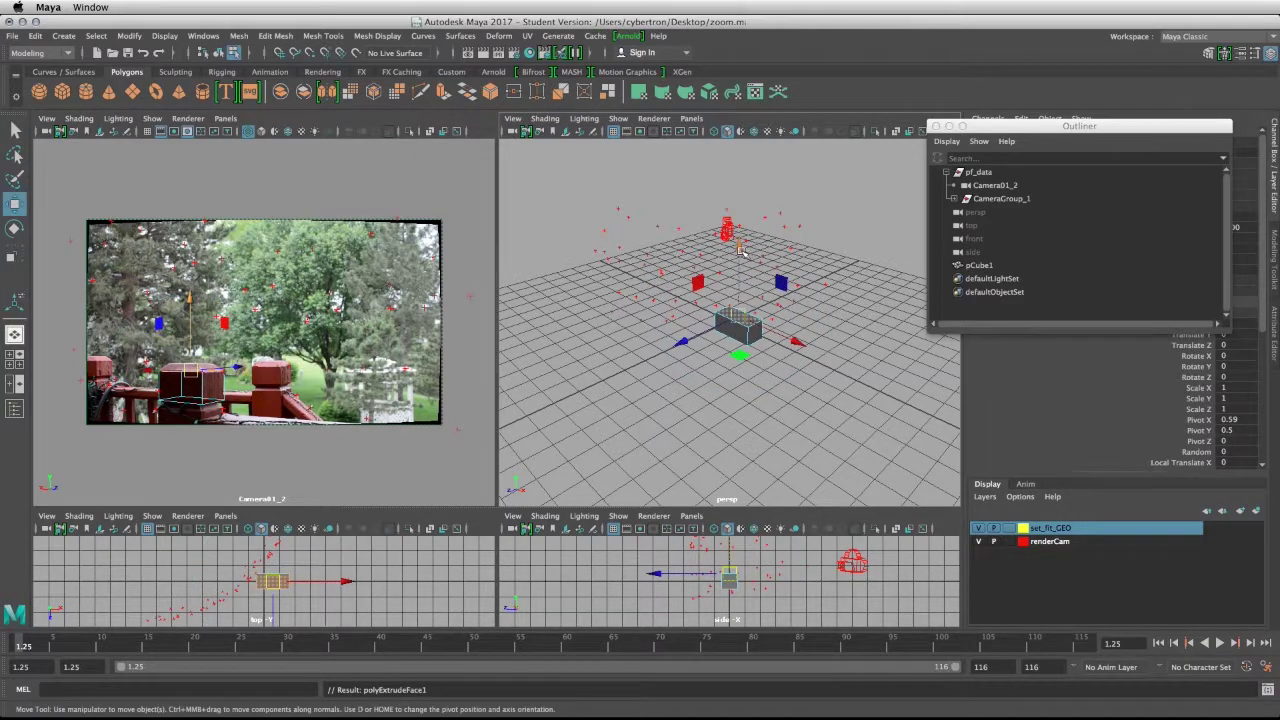
key(F8)
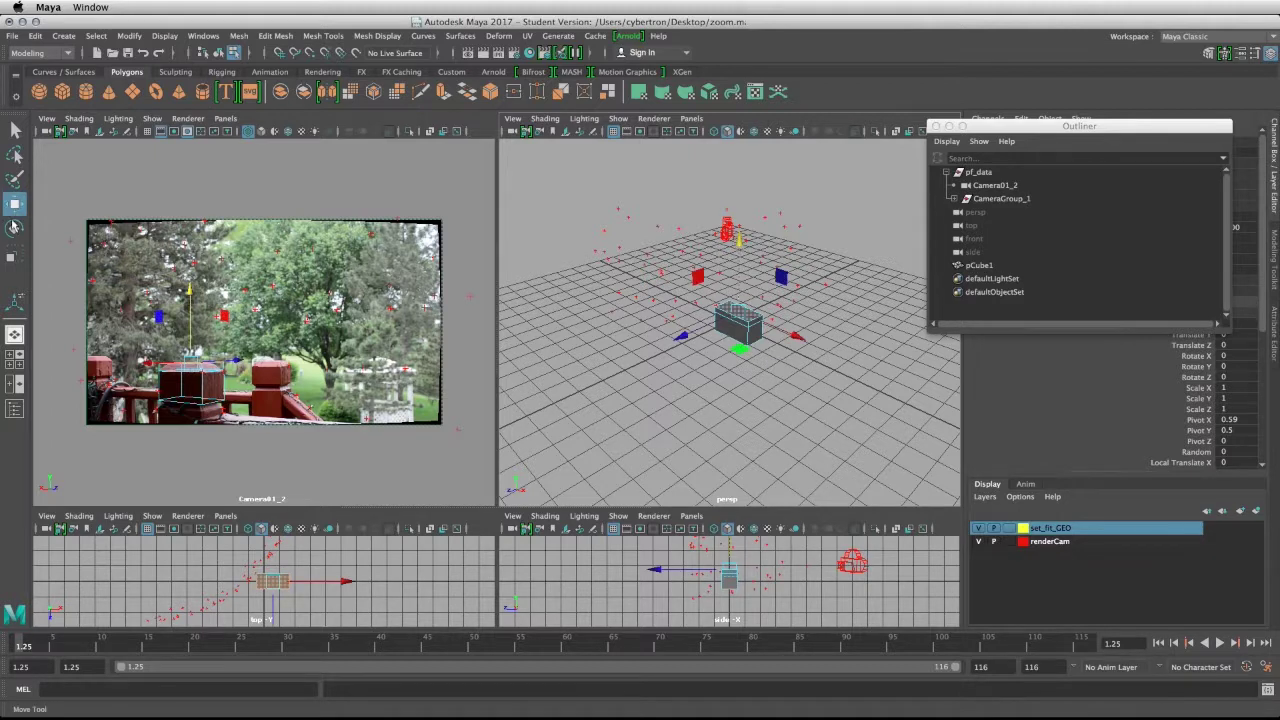
click(14, 254)
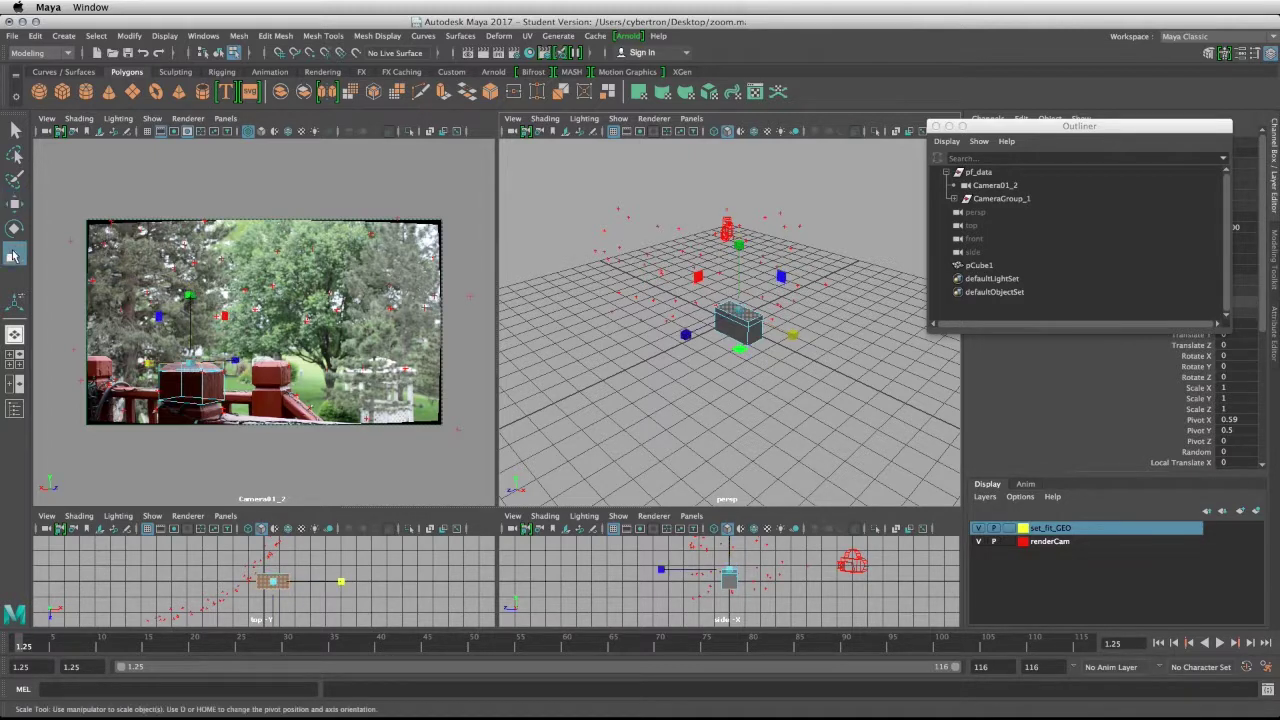
drag(746, 316, 737, 321)
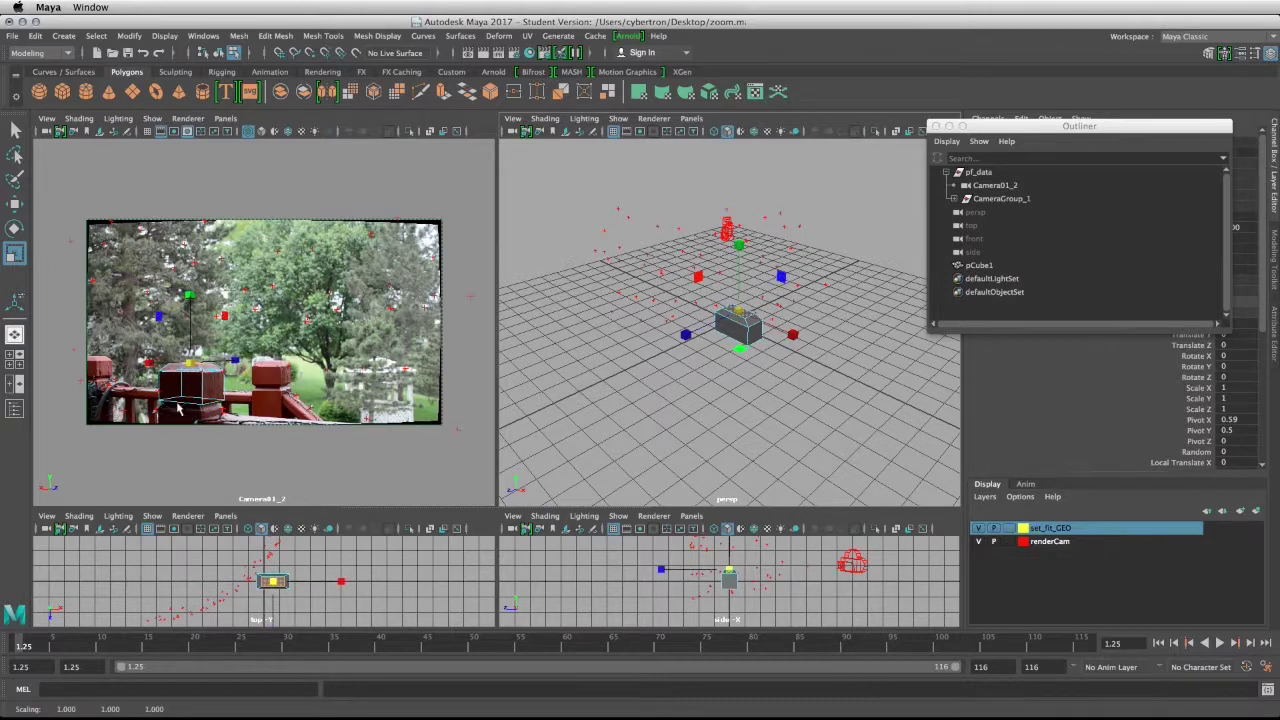
key(space)
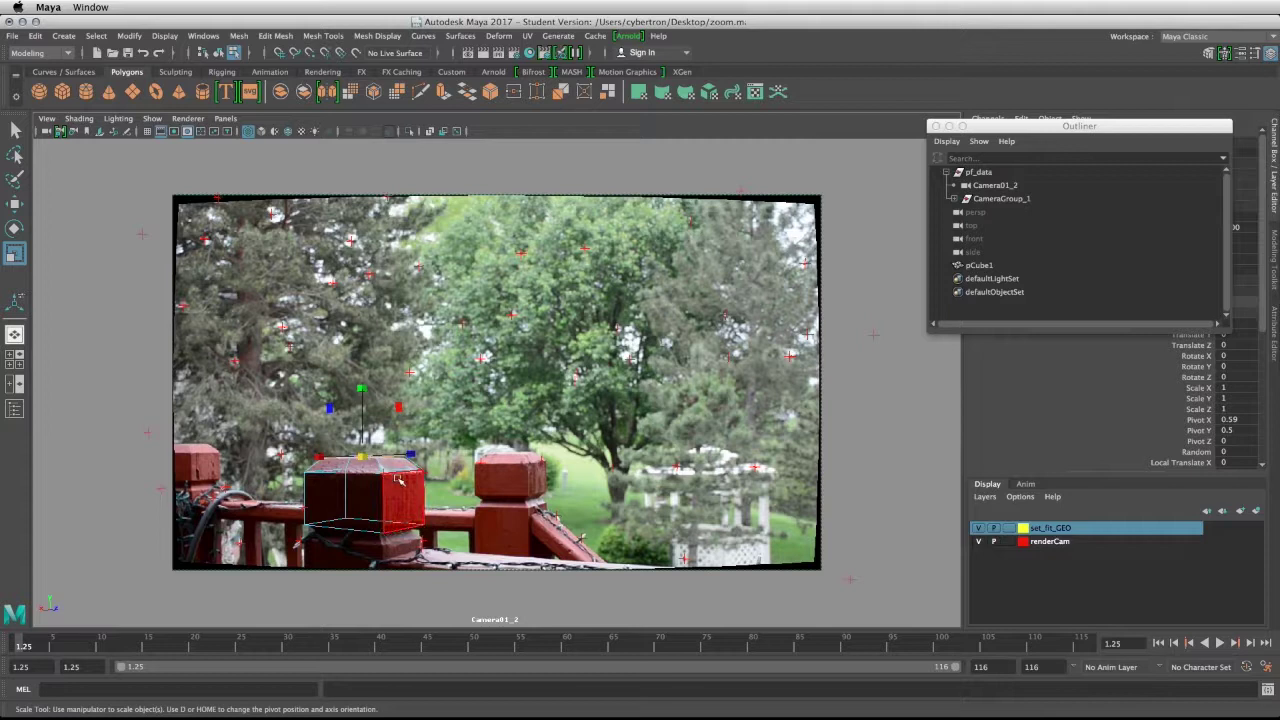
Step: Turn on Backface Culling for pCube1 and play the timeline to check the fit
click(978, 266)
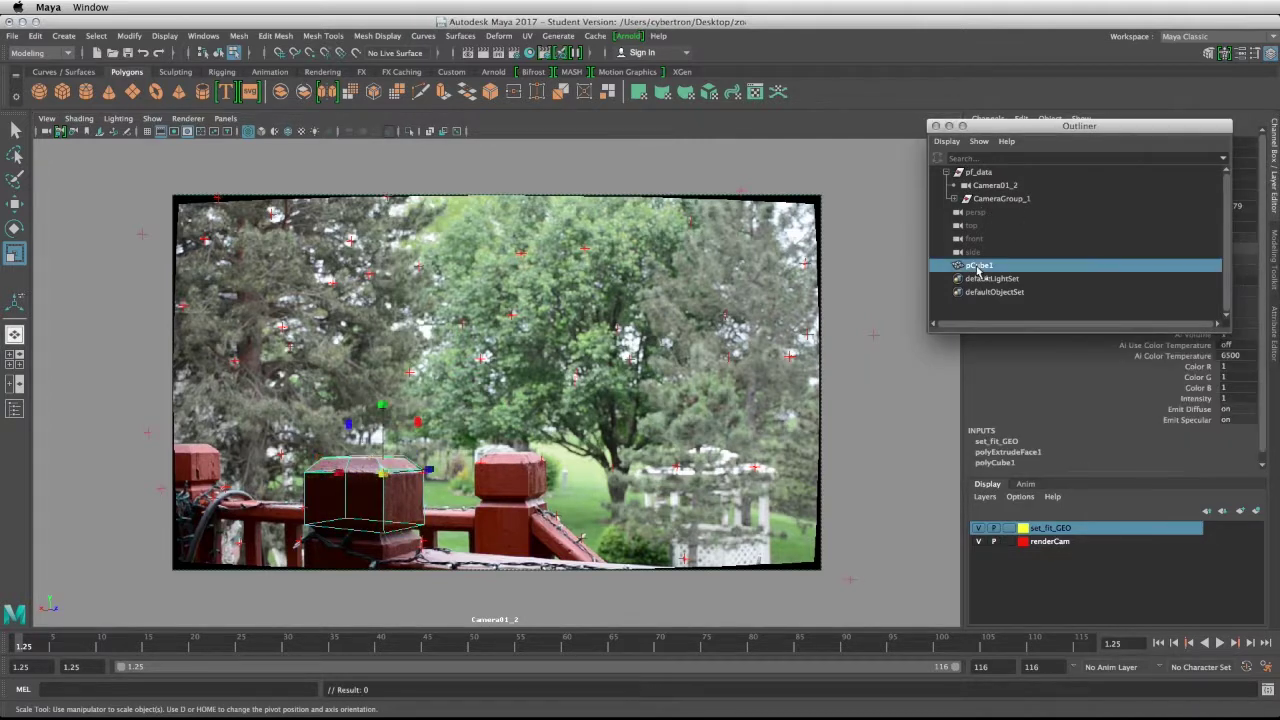
click(178, 37)
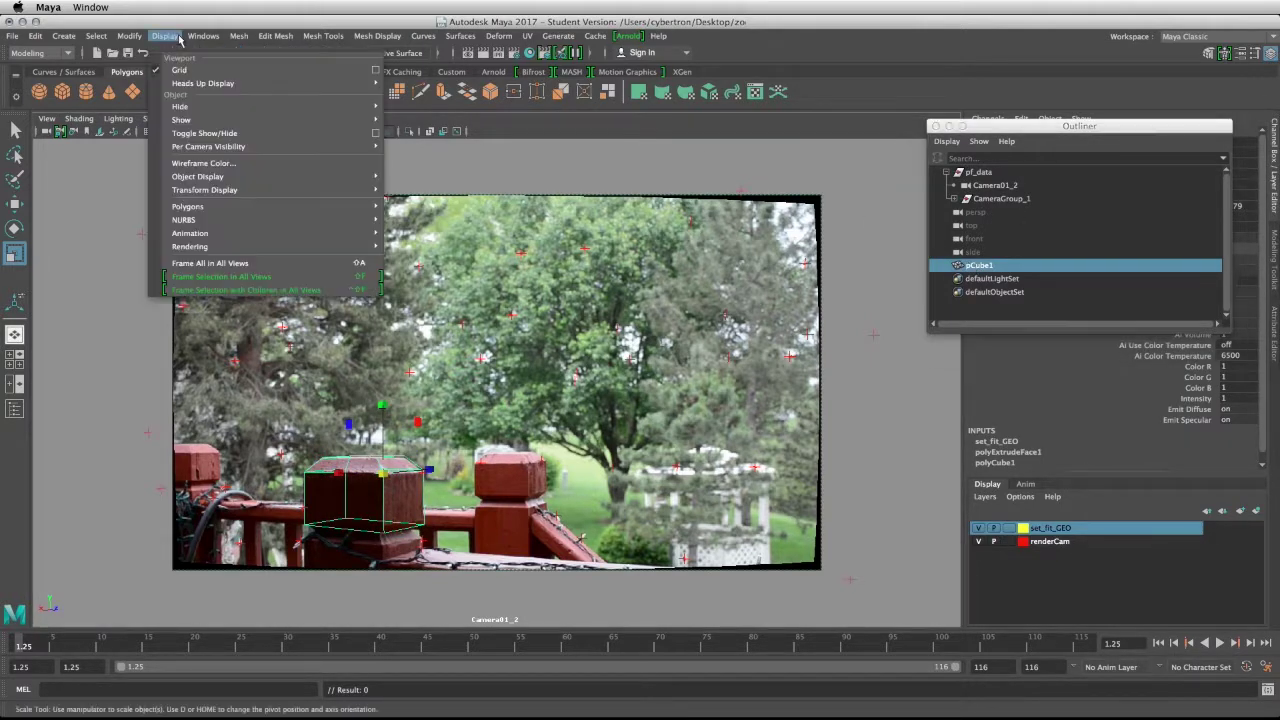
mouse_move(220, 206)
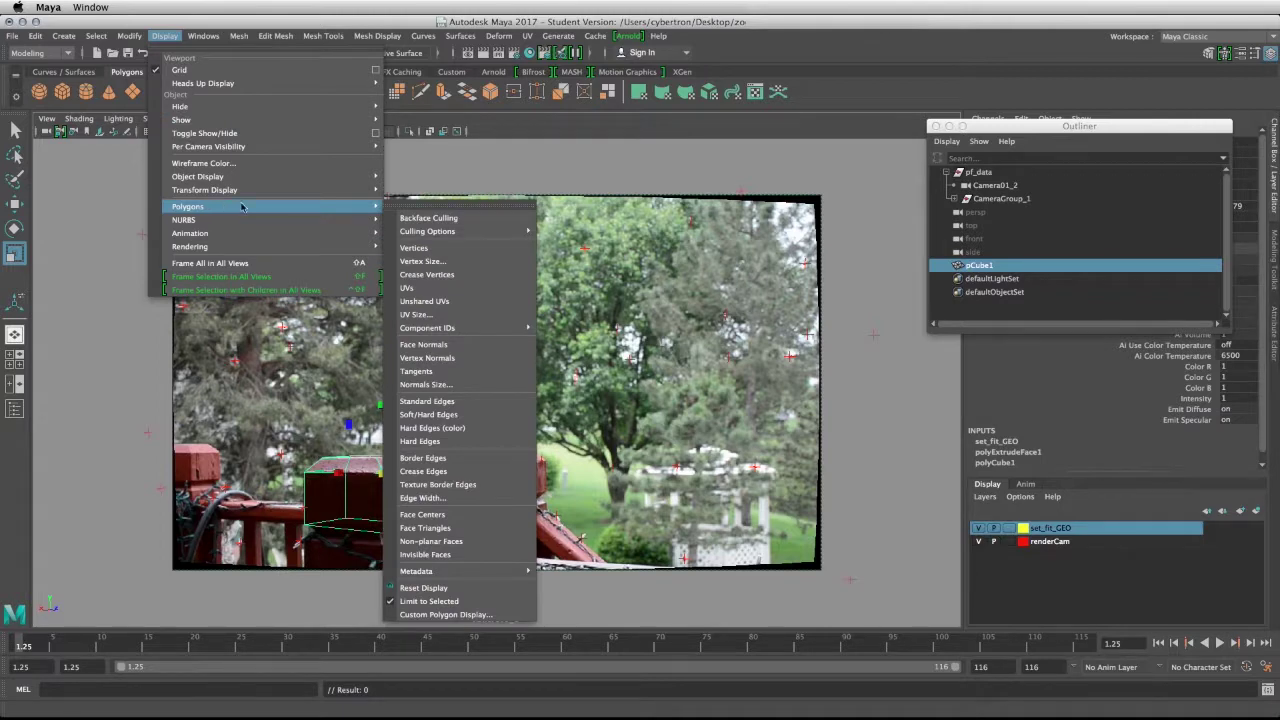
click(471, 224)
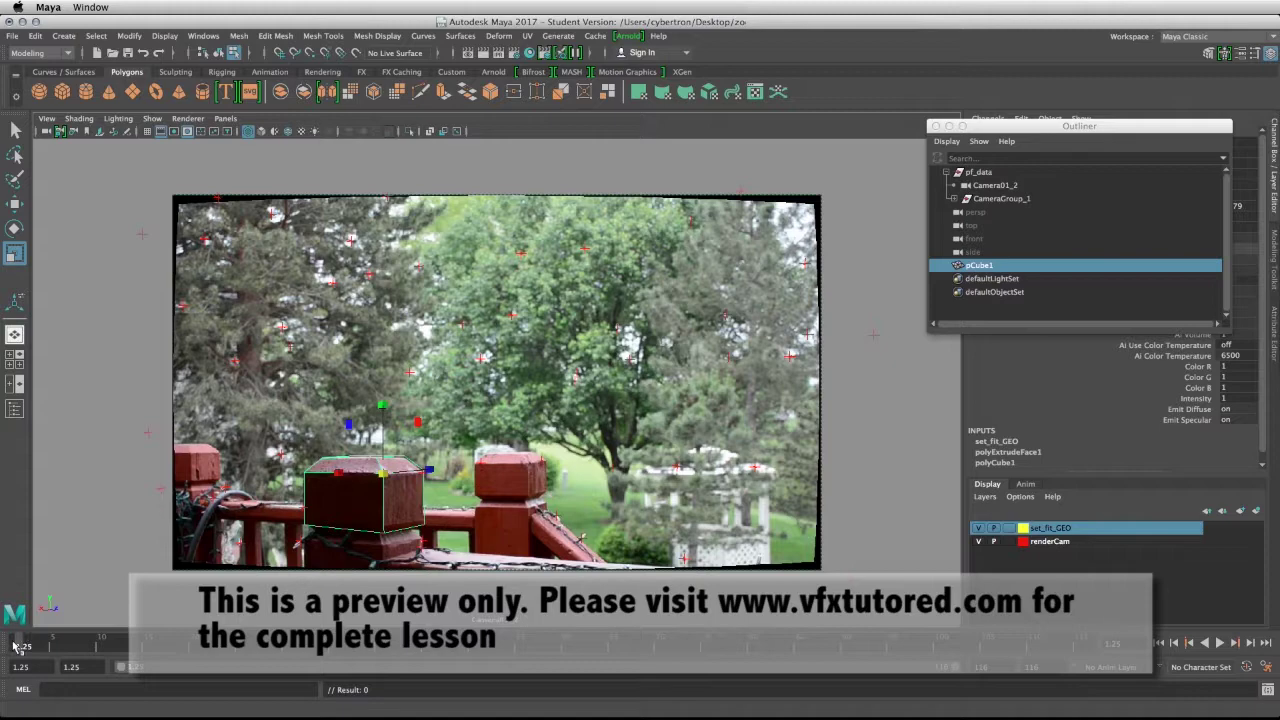
key(alt+v)
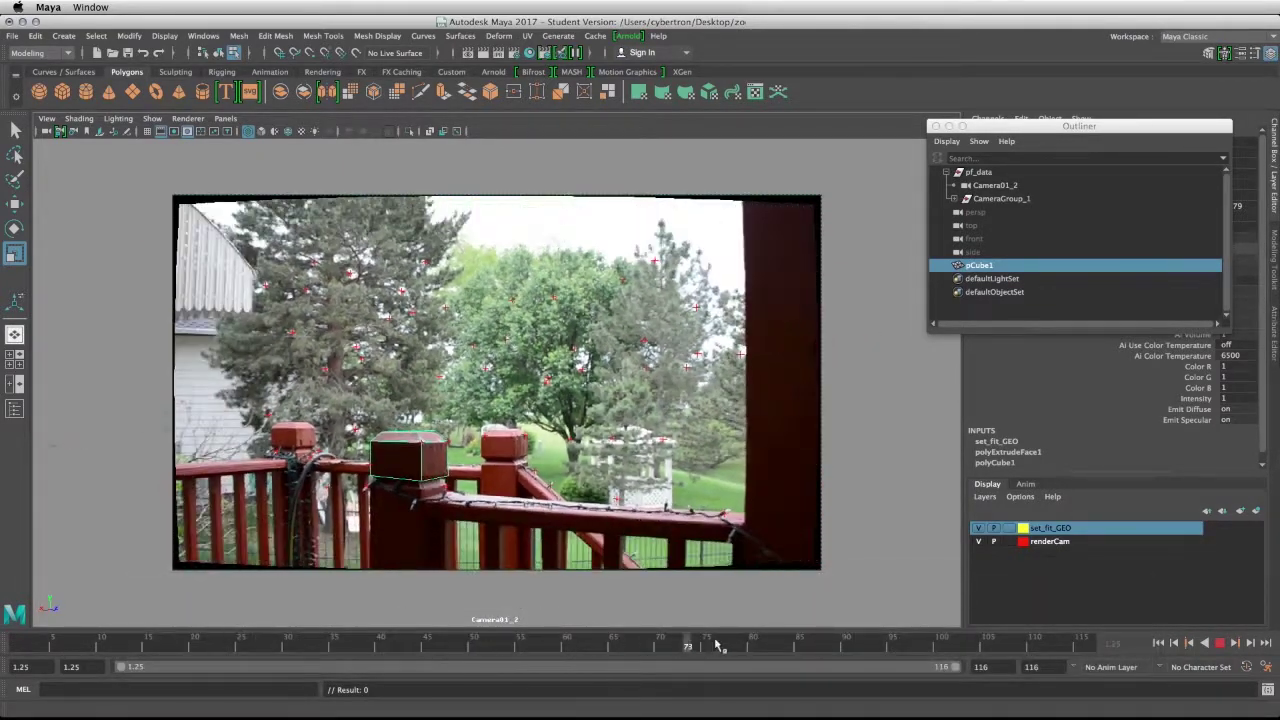
Step: Maximize the perspective view, orbit close to the Camera01_2 rig, and play the shot from the start
key(space)
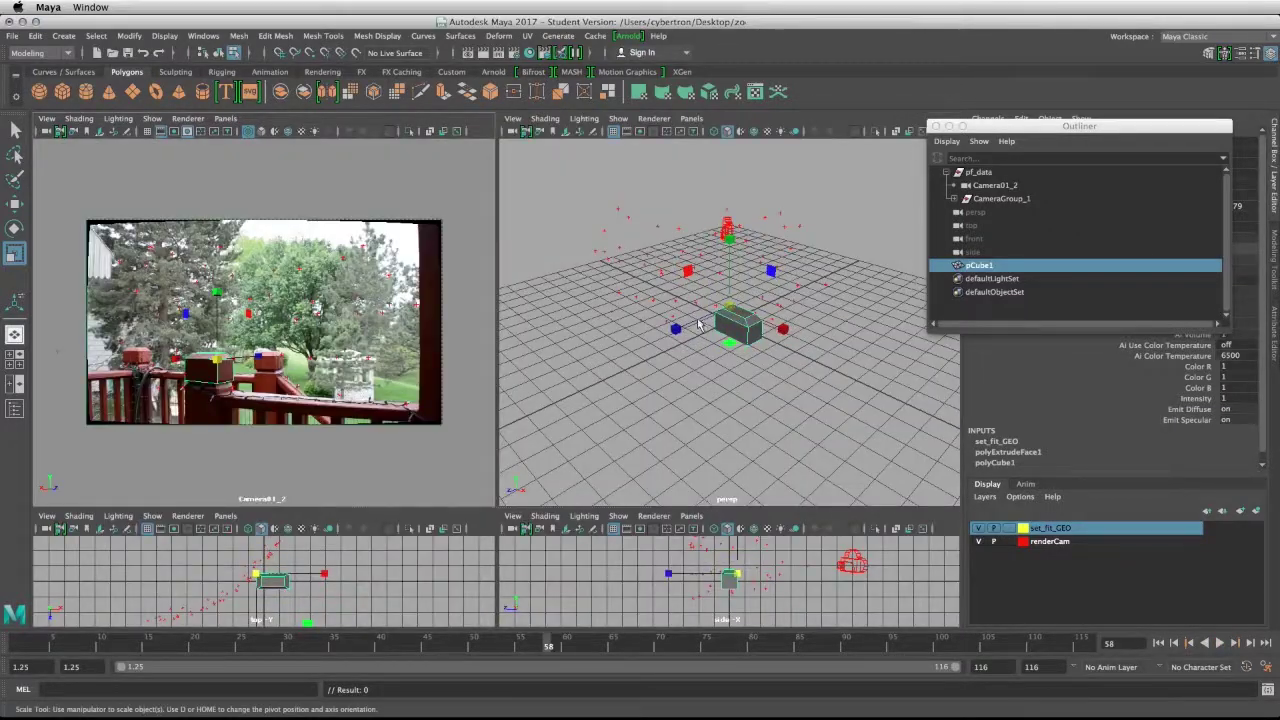
key(space)
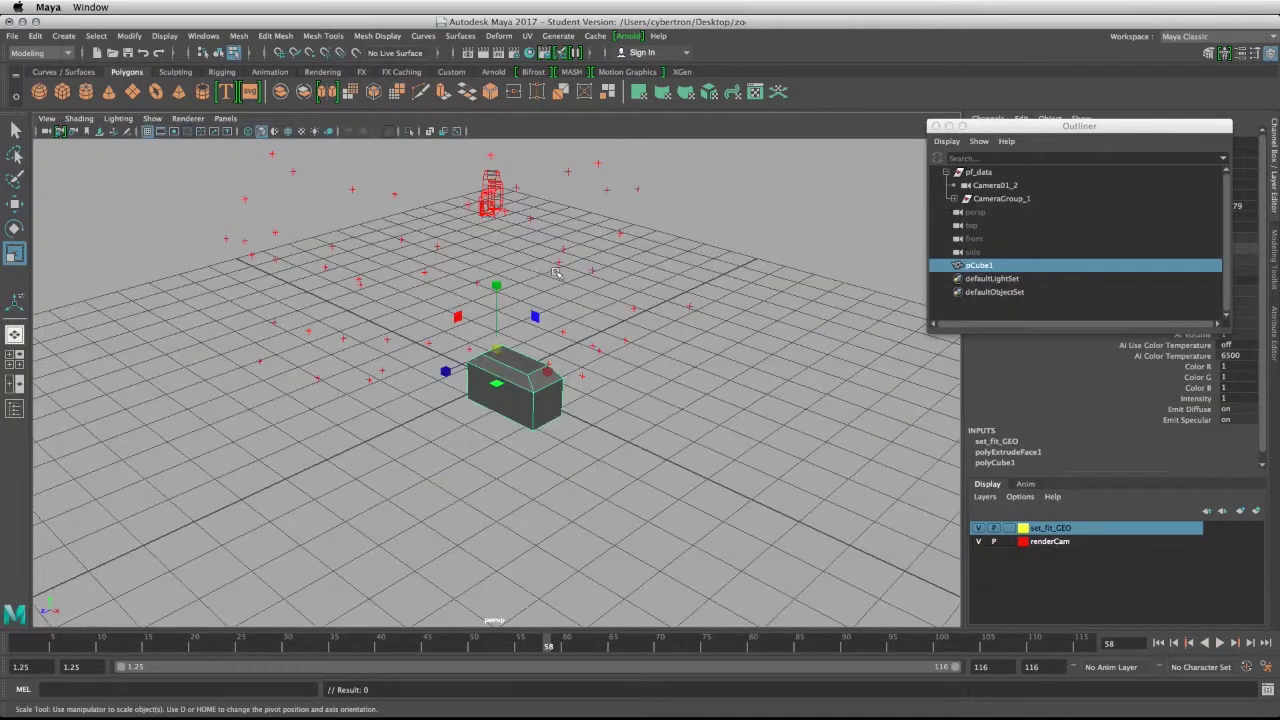
alt+drag(518, 252, 300, 290)
click(157, 257)
alt+right_drag(400, 300, 440, 290)
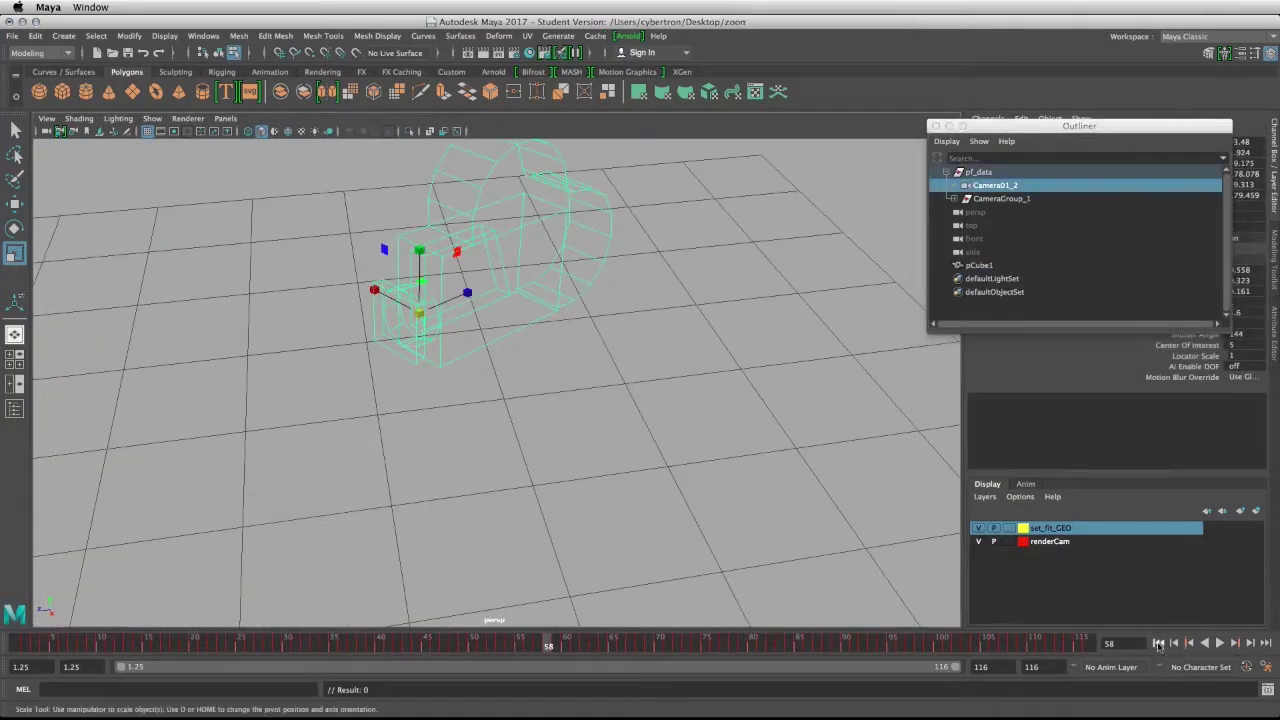
click(1218, 644)
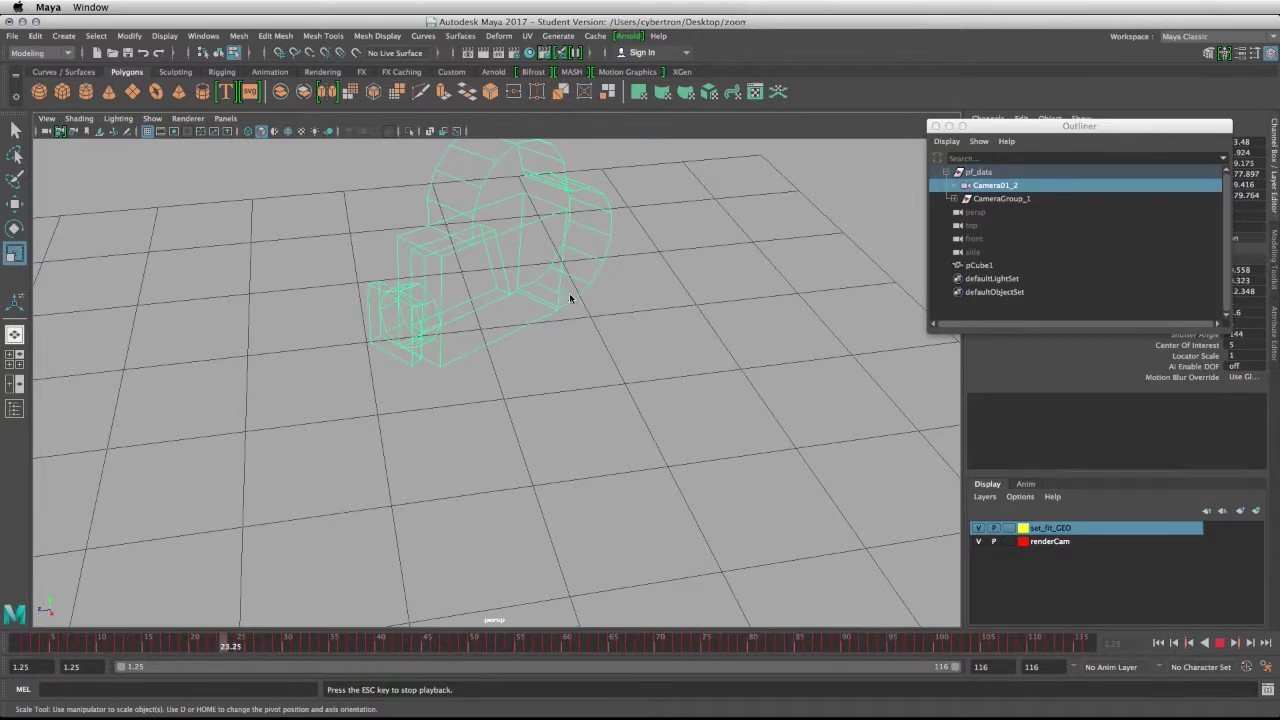
Step: Return to the Camera01_2 view and play the footage to confirm pCube1 stays on the pillar
key(space)
key(space)
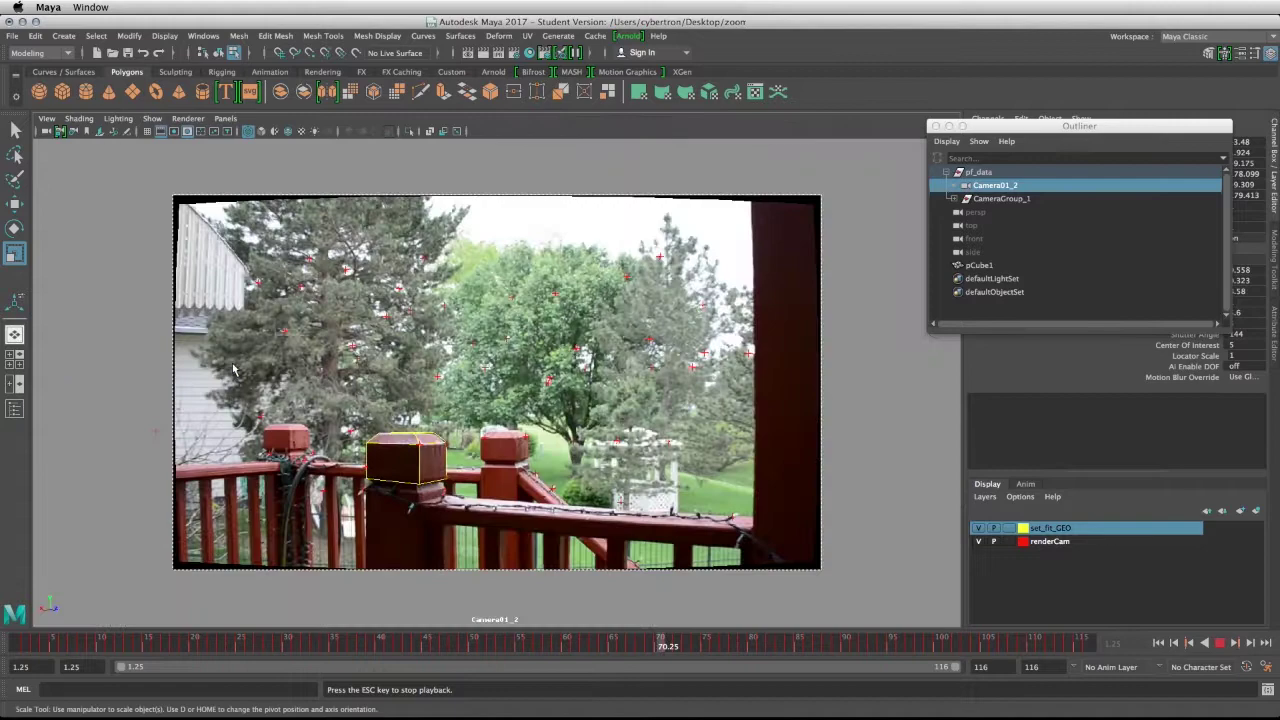